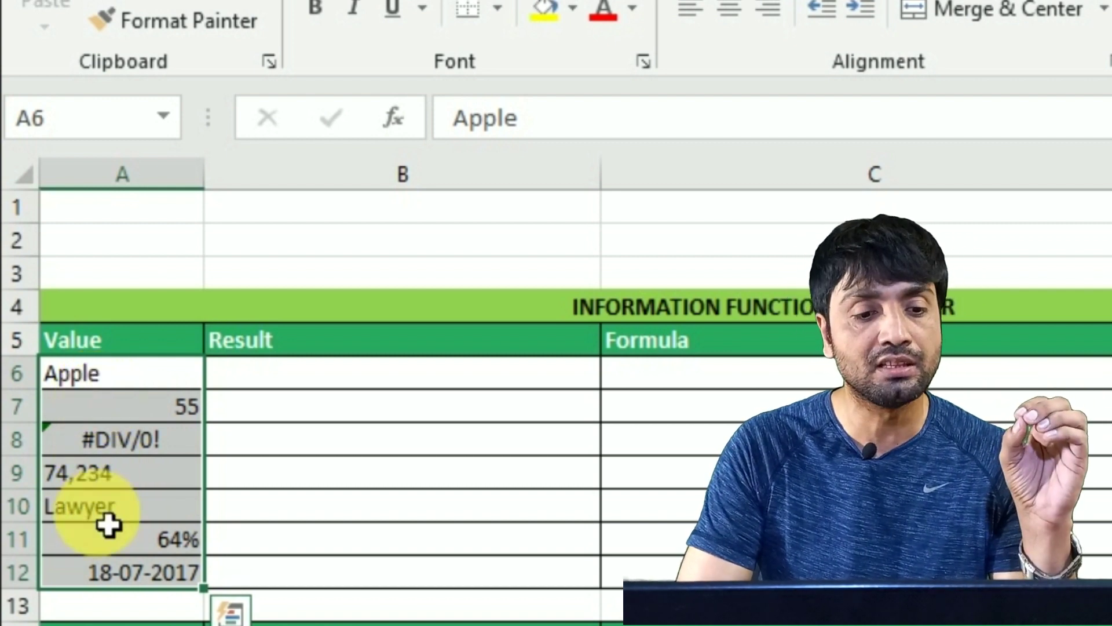
Enter the formula =ISNUMBER(A6) in cell B6 of the Result column
click(274, 389)
text(=)
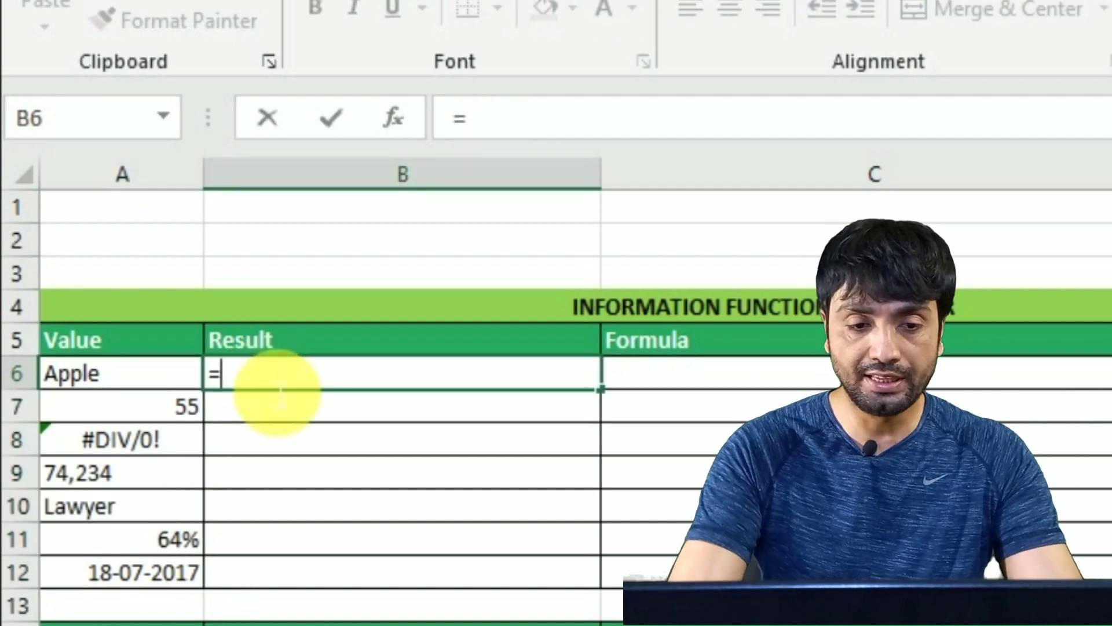
text(isnumber)
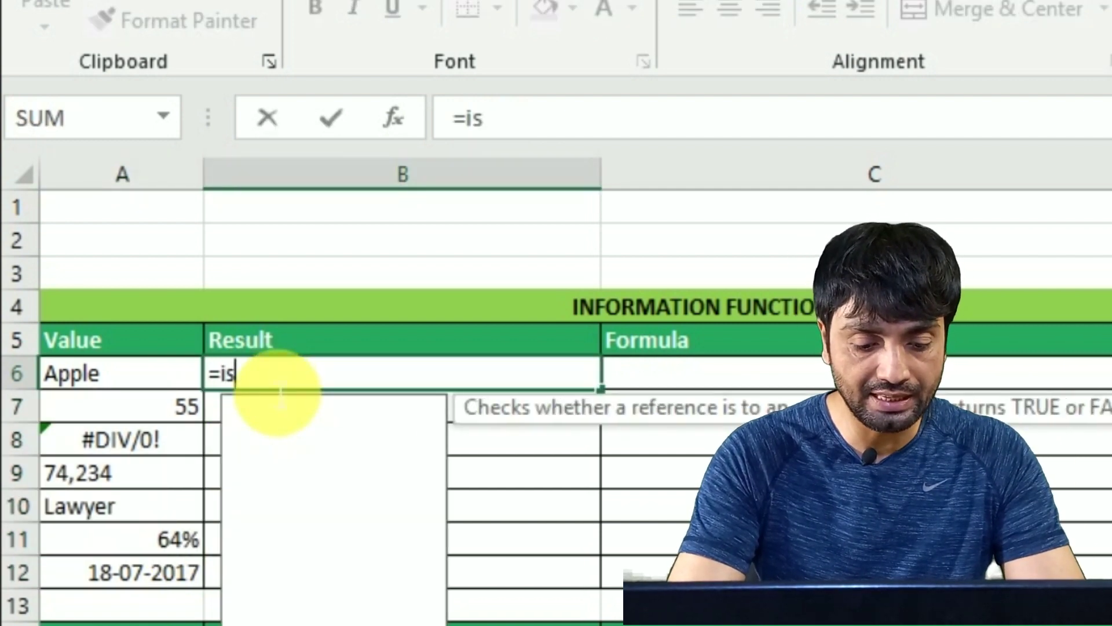
key(Tab)
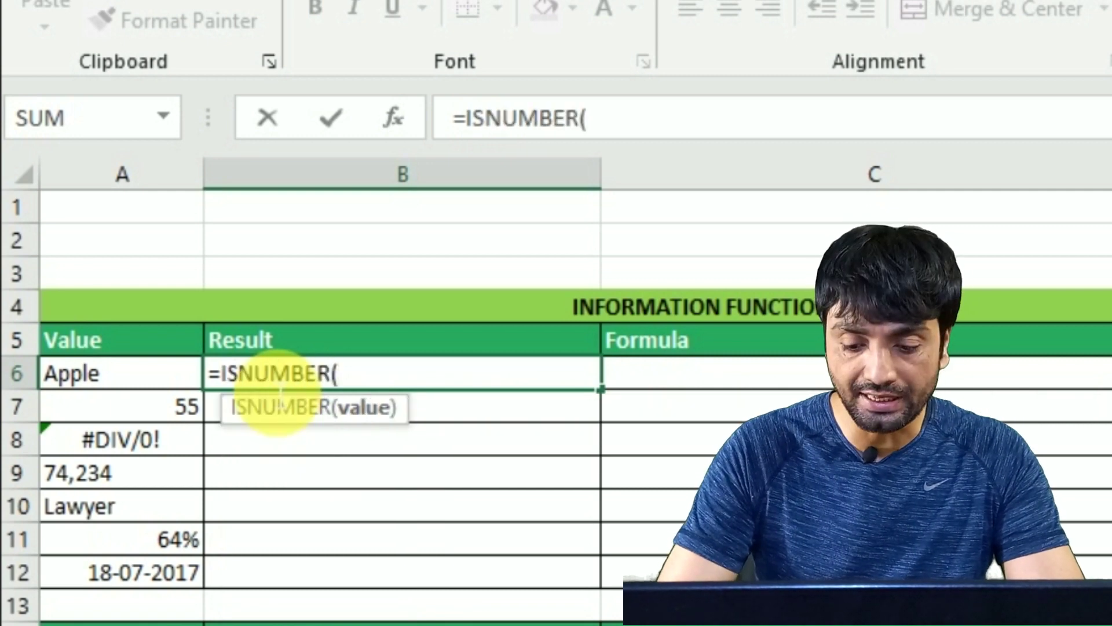
key(Left)
key(Return)
Fill the ISNUMBER formula from B6 down through B12
key(Up)
key(shift+Down)
key(shift+Down)
key(shift+Down)
key(shift+Down)
key(shift+Down)
key(shift+Down)
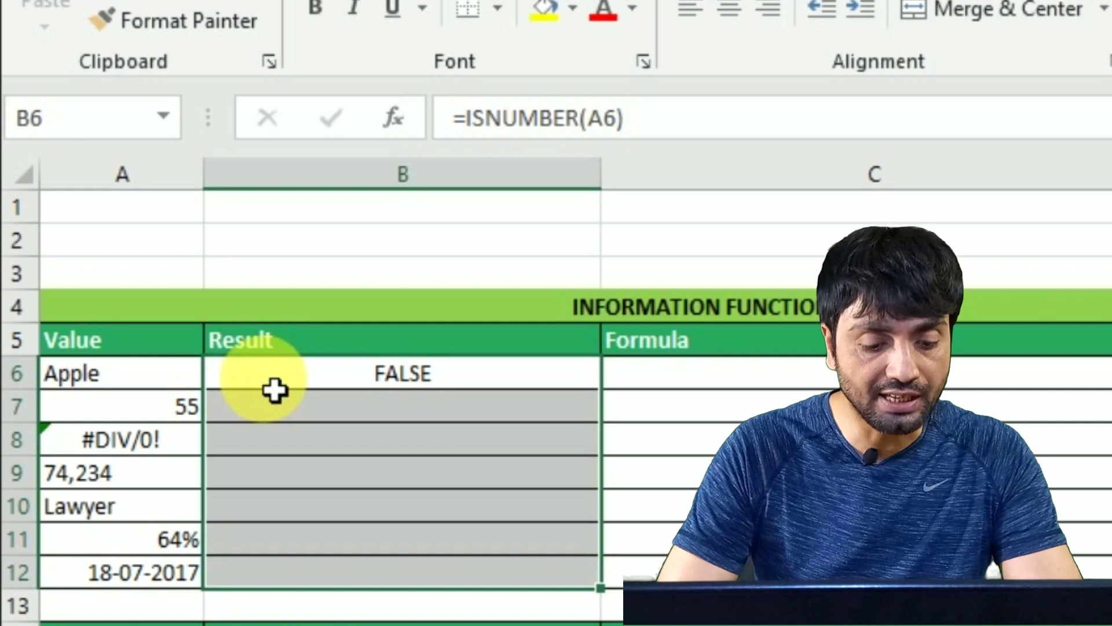
key(ctrl+d)
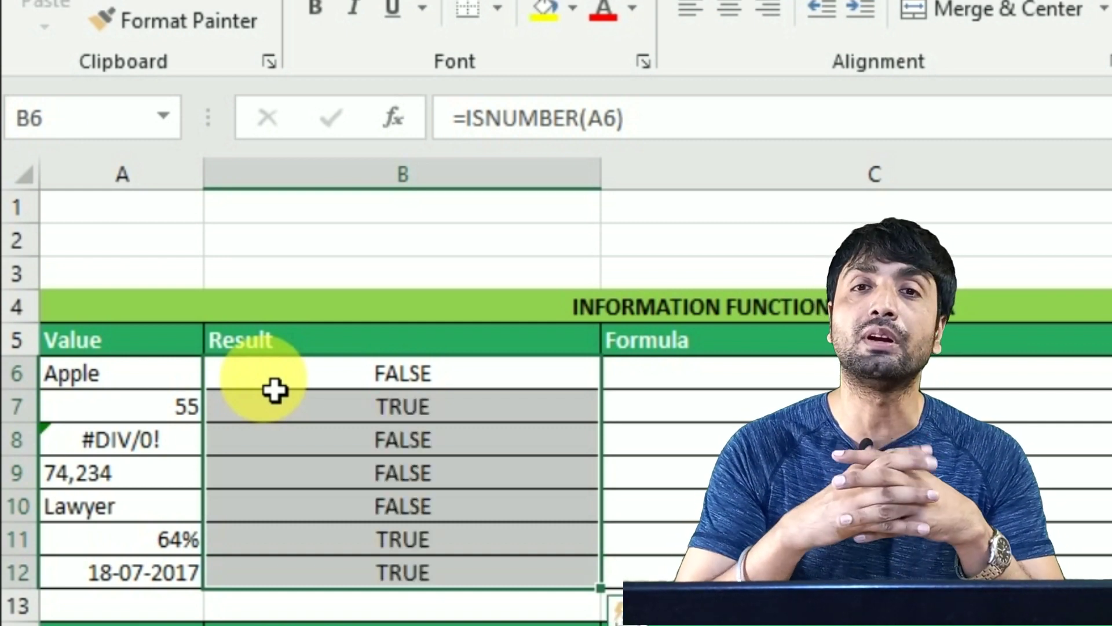
Check the formula in B7 and briefly display all the sheet's formulas instead of their results
click(377, 416)
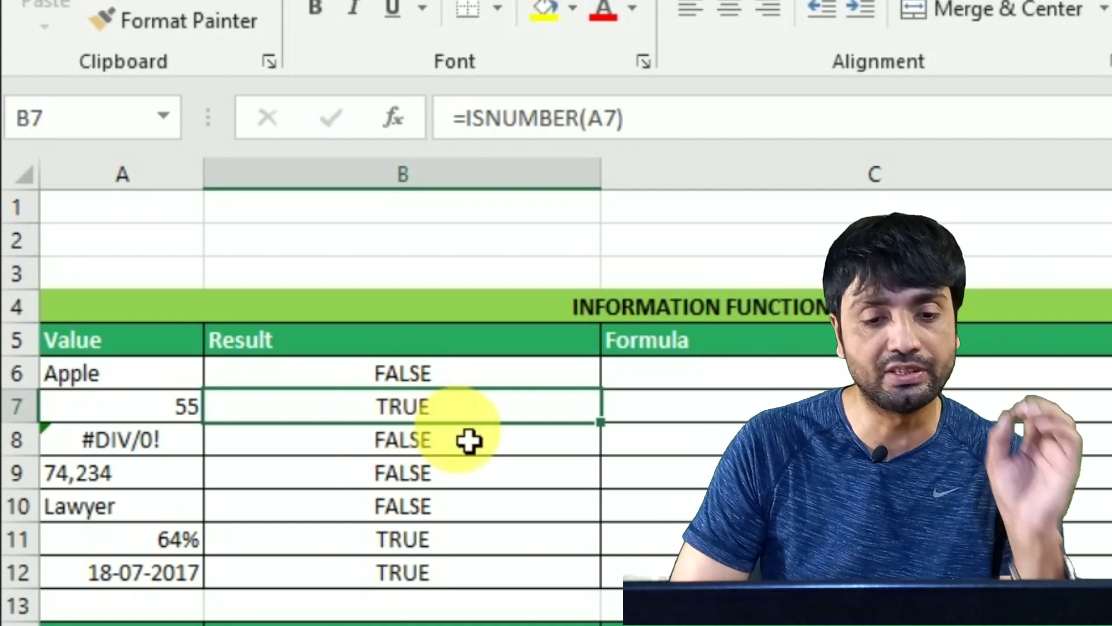
click(829, 375)
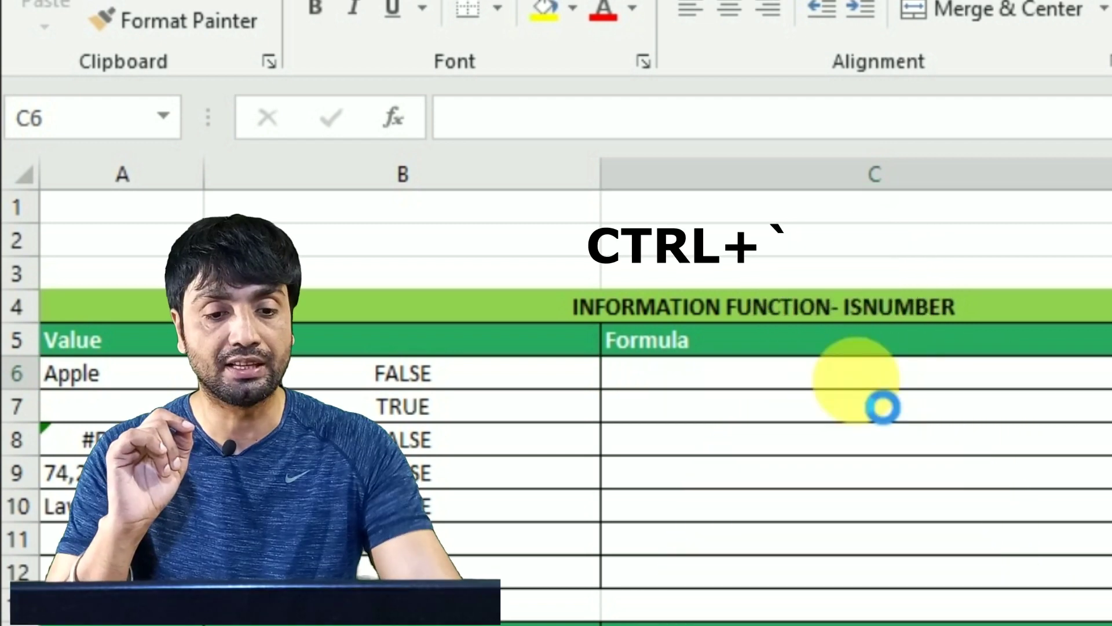
key(ctrl+grave)
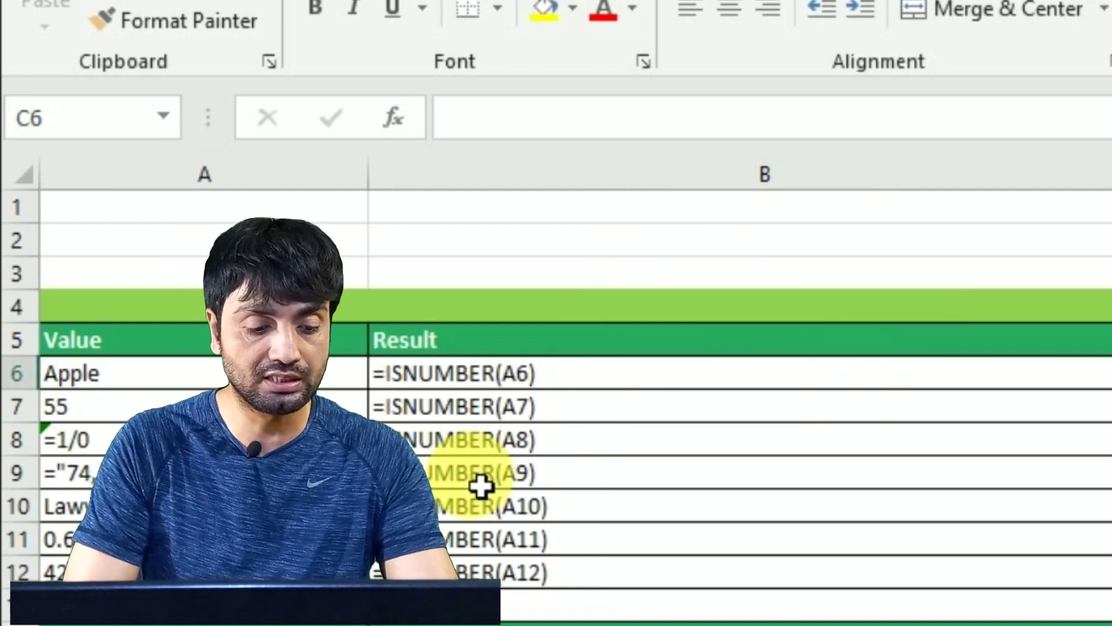
key(ctrl+grave)
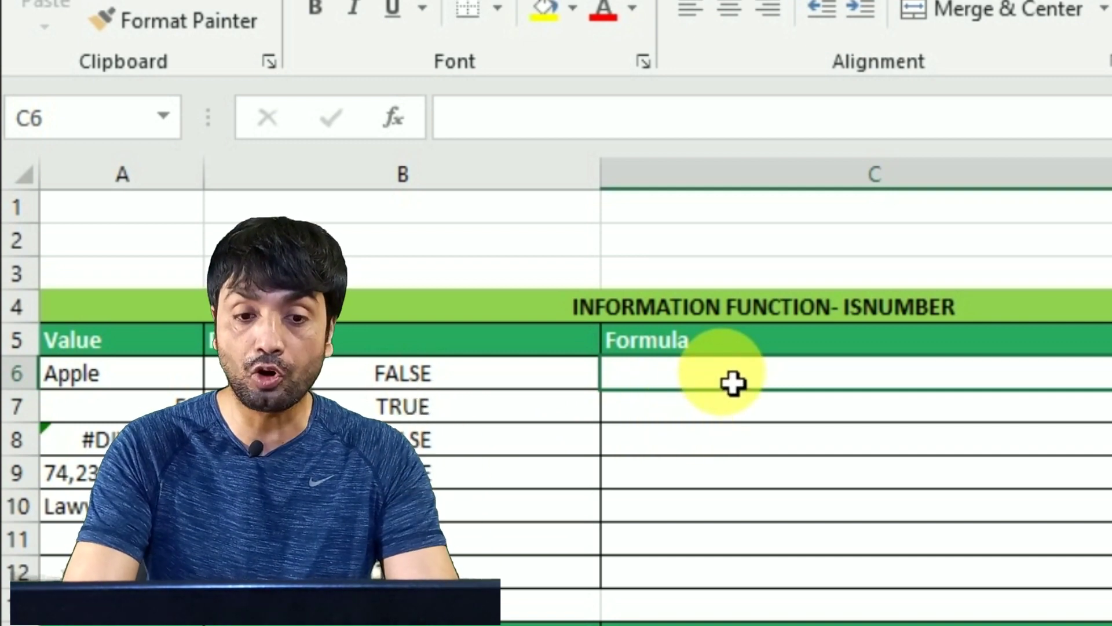
Enter =FORMULATEXT(B6) in cell C6 of the Formula column
text(=formula)
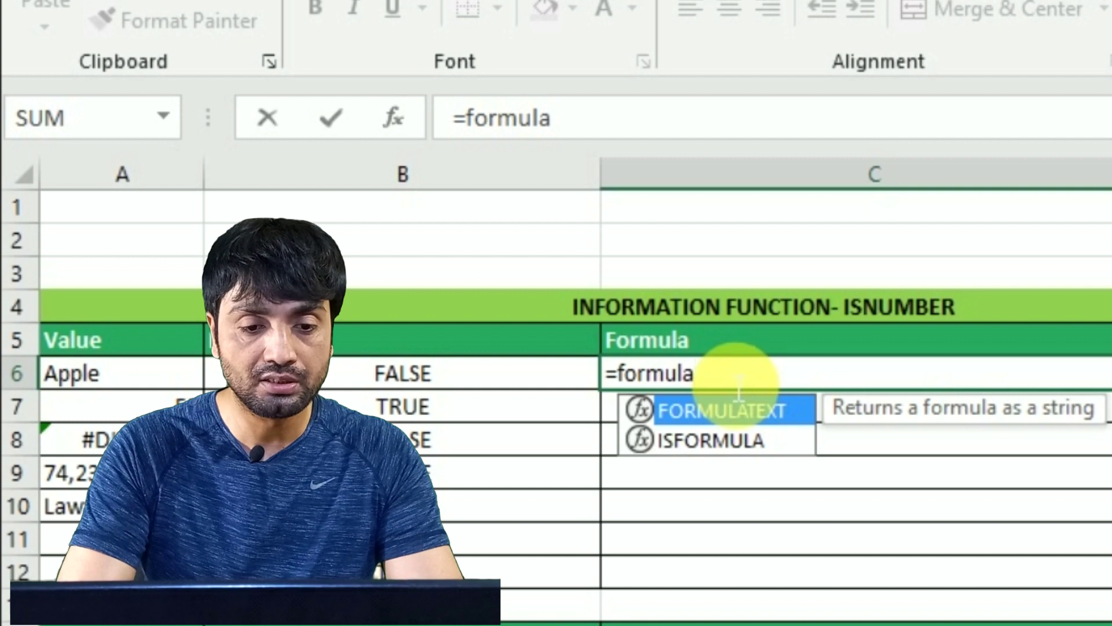
key(Tab)
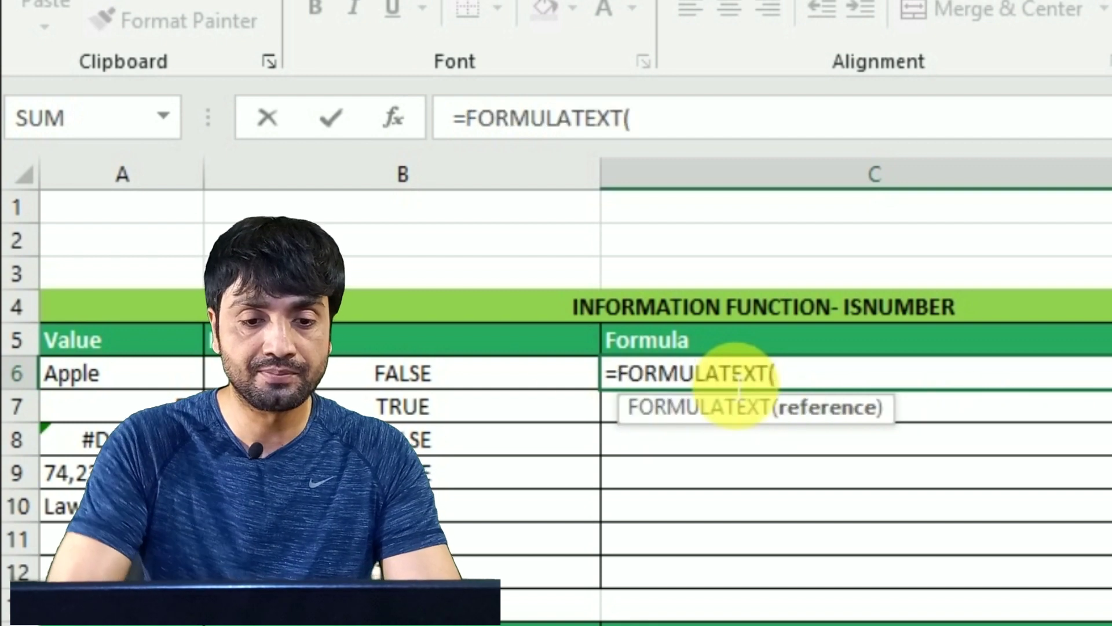
click(362, 388)
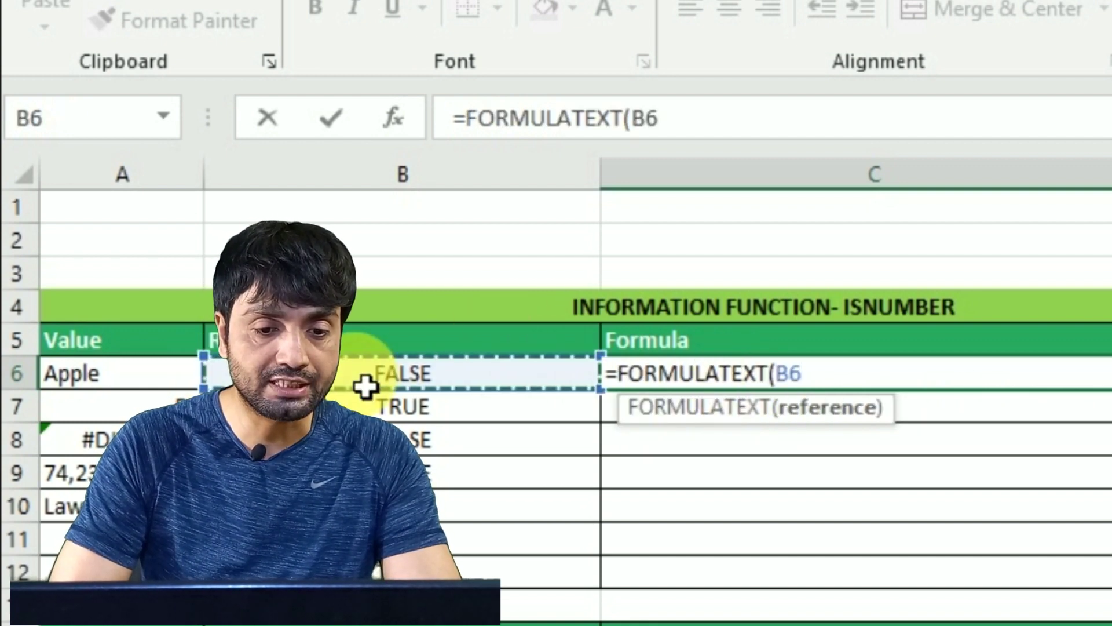
text())
key(Return)
Fill the FORMULATEXT formula from C6 down through C12
key(Up)
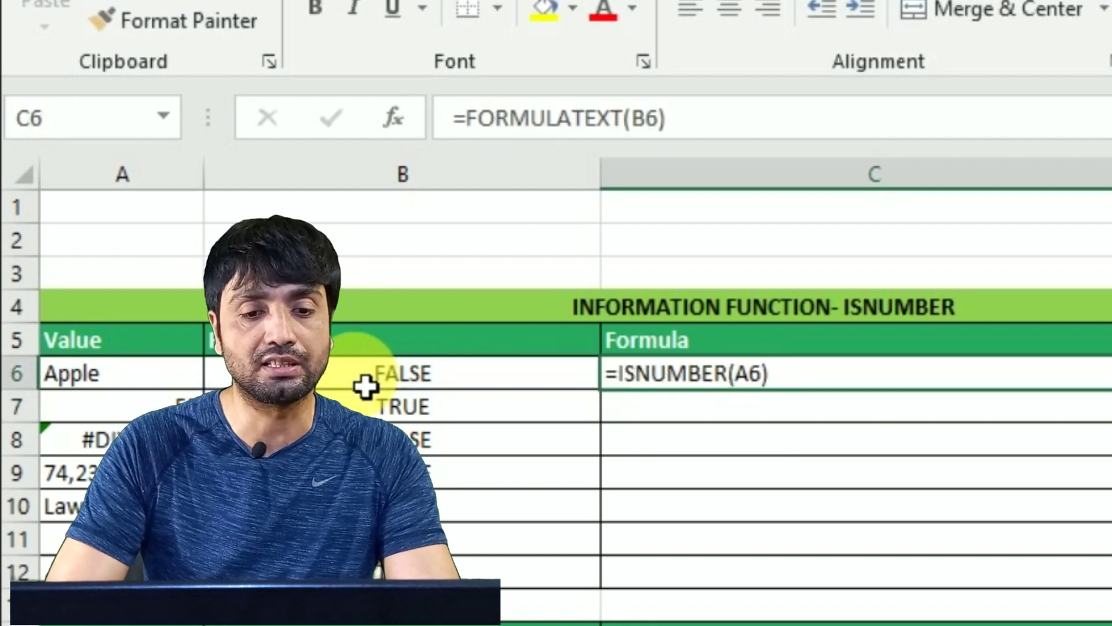
key(shift+Down)
key(shift+Down)
key(shift+Down)
key(shift+Down)
key(shift+Down)
key(shift+Down)
key(ctrl+d)
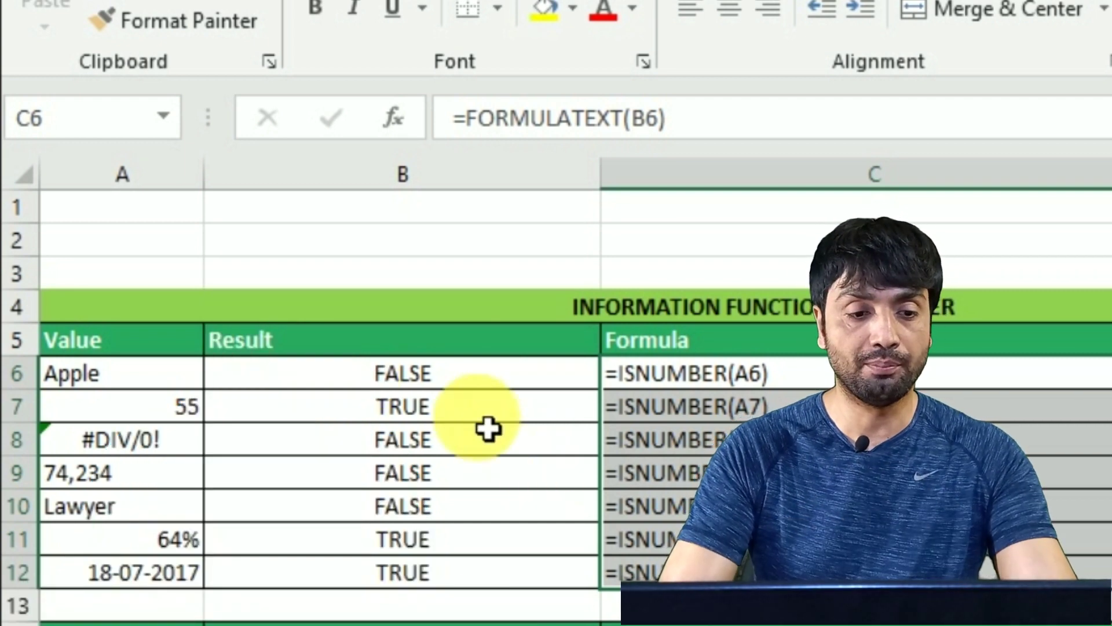
Clear the ISNUMBER formulas from the Result cells B6:B12
click(457, 409)
key(Down)
click(457, 407)
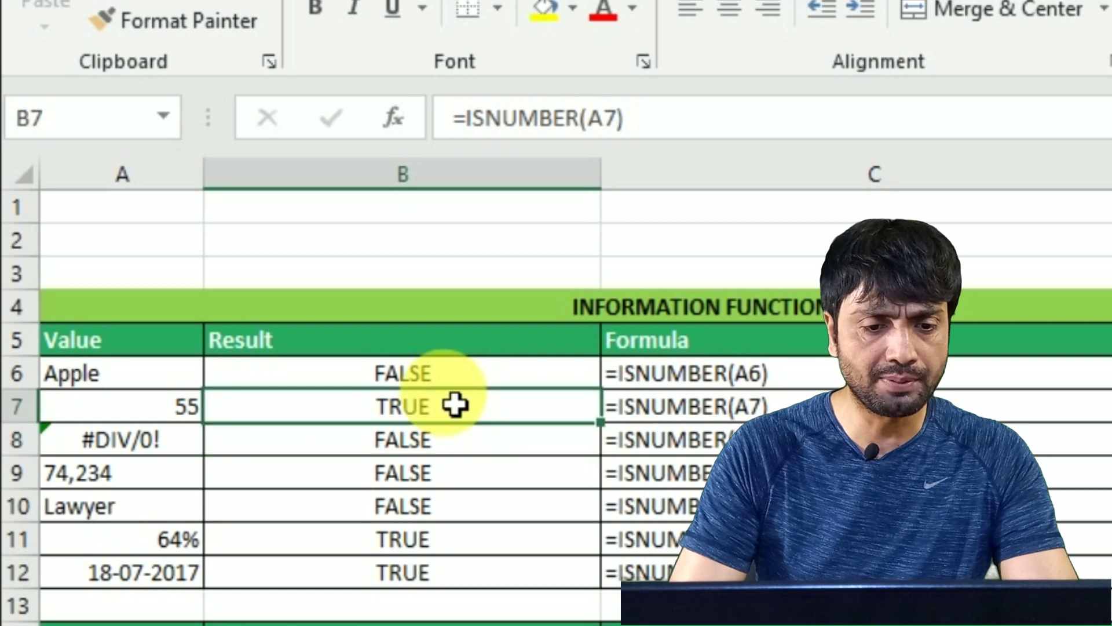
key(Up)
key(shift+Down)
key(shift+Down)
key(shift+Down)
key(shift+Down)
key(shift+Down)
key(shift+Down)
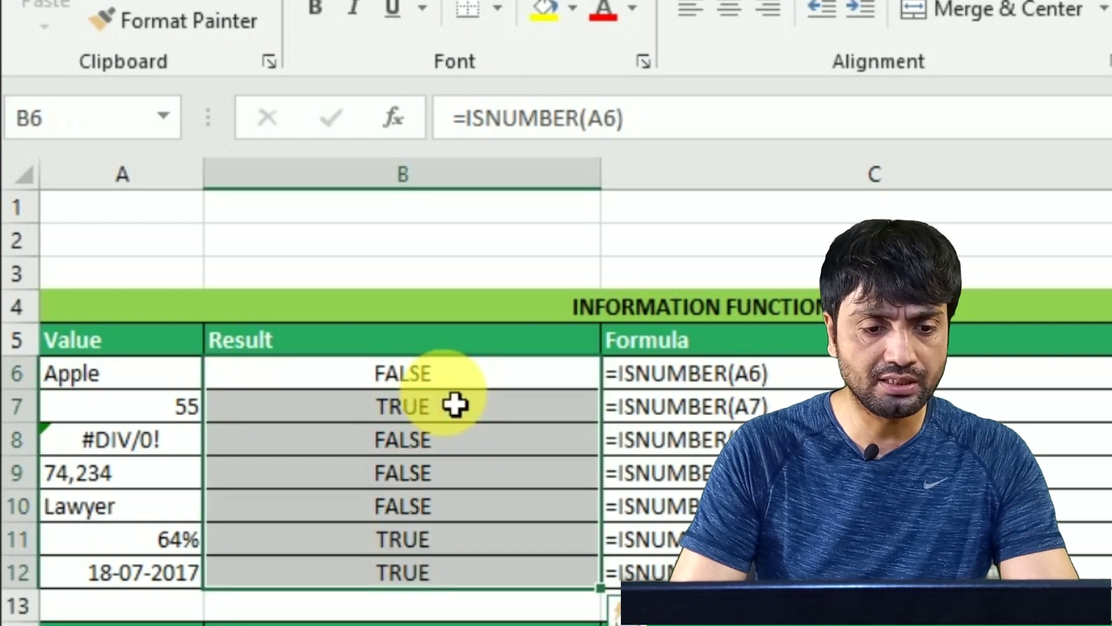
key(Delete)
Enter the formula =ISTEXT(A6) in cell B6 of the Result column
key(shift+Up)
key(shift+Up)
key(shift+Up)
key(shift+Up)
key(shift+Up)
key(shift+Up)
text(=iste)
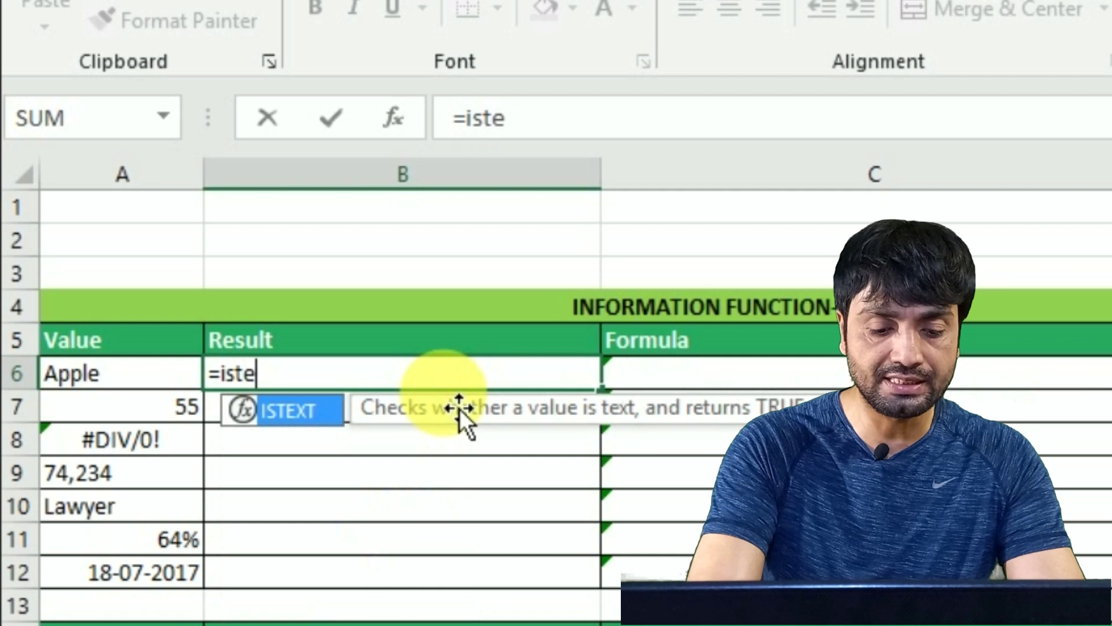
key(Tab)
key(Left)
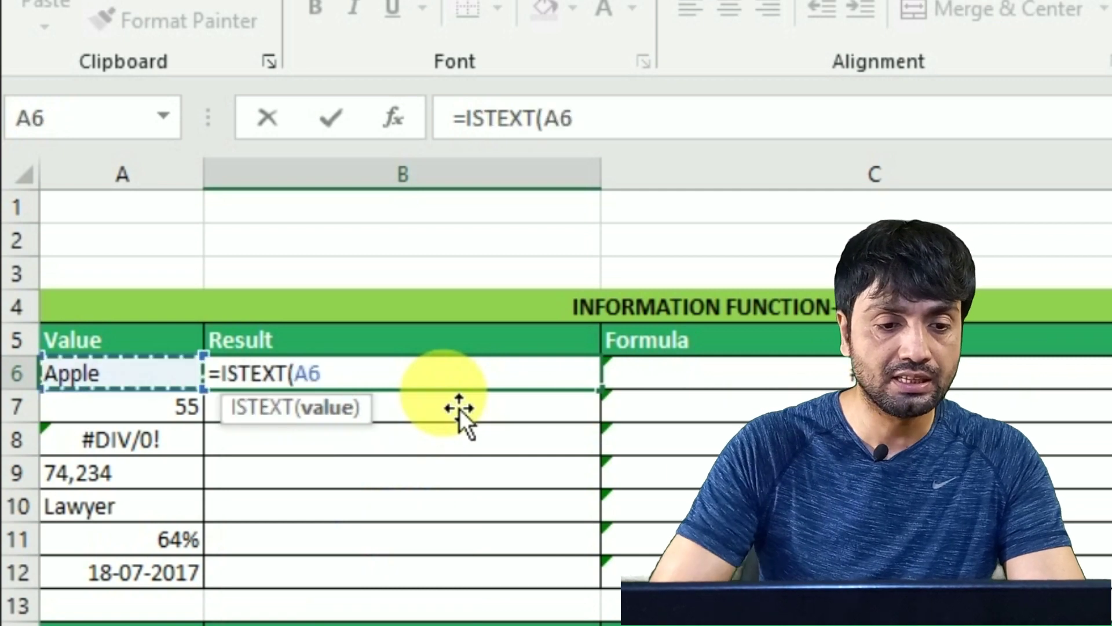
key(ctrl+Return)
Fill the ISTEXT formula from B6 down through B12
key(shift+Down)
key(shift+Down)
key(shift+Down)
key(shift+Down)
key(shift+Down)
key(shift+Down)
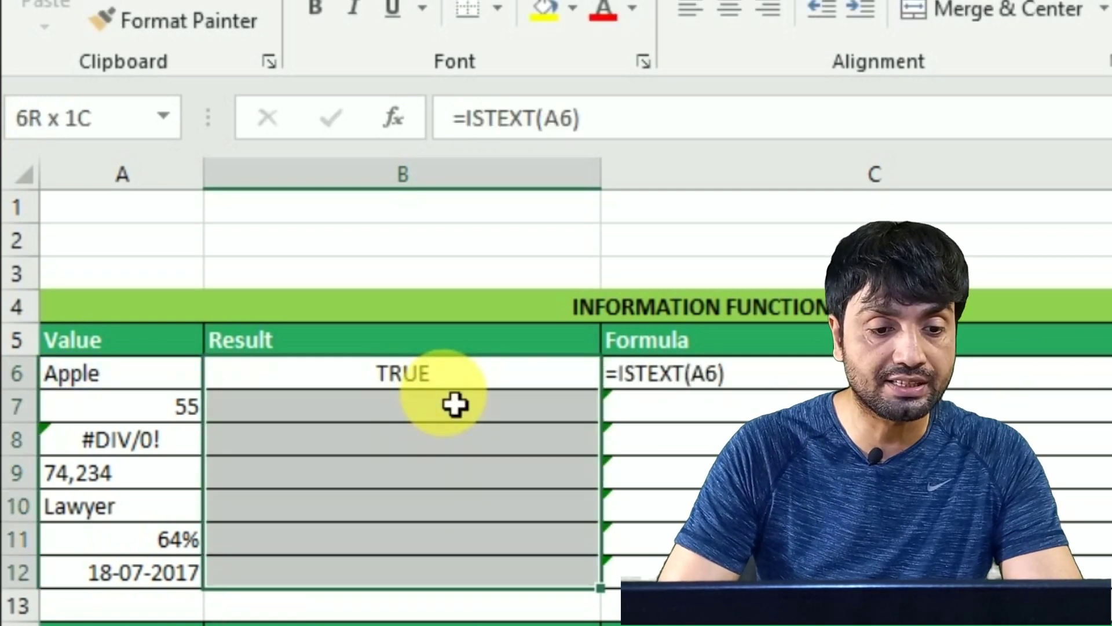
key(ctrl+d)
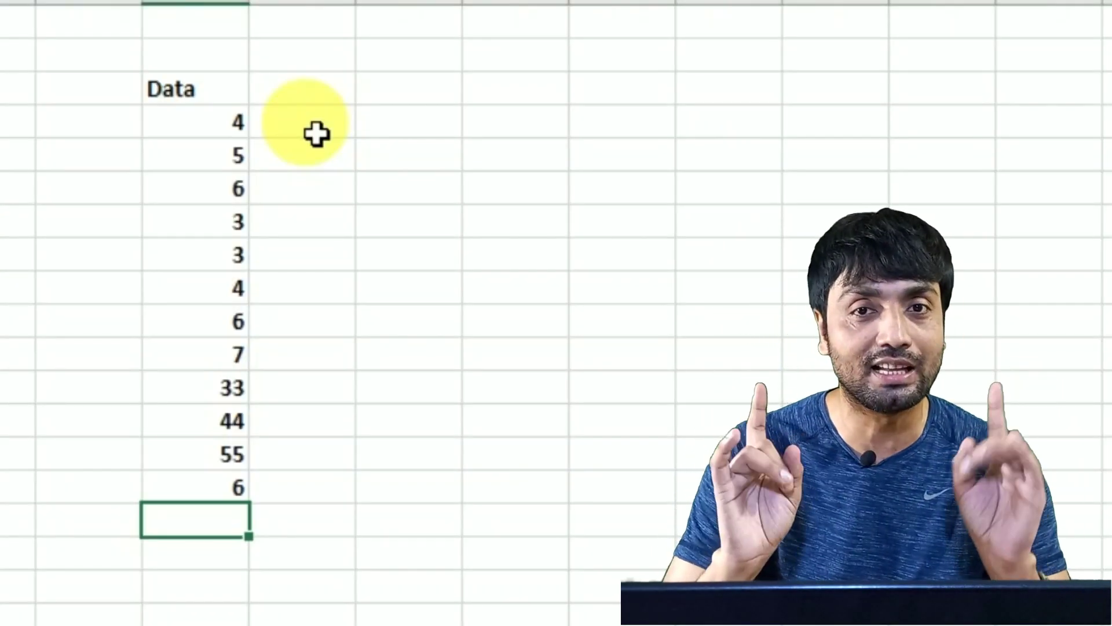
Enter the label "Total" in cell F16, beside the empty cell below the Data column
key(Left)
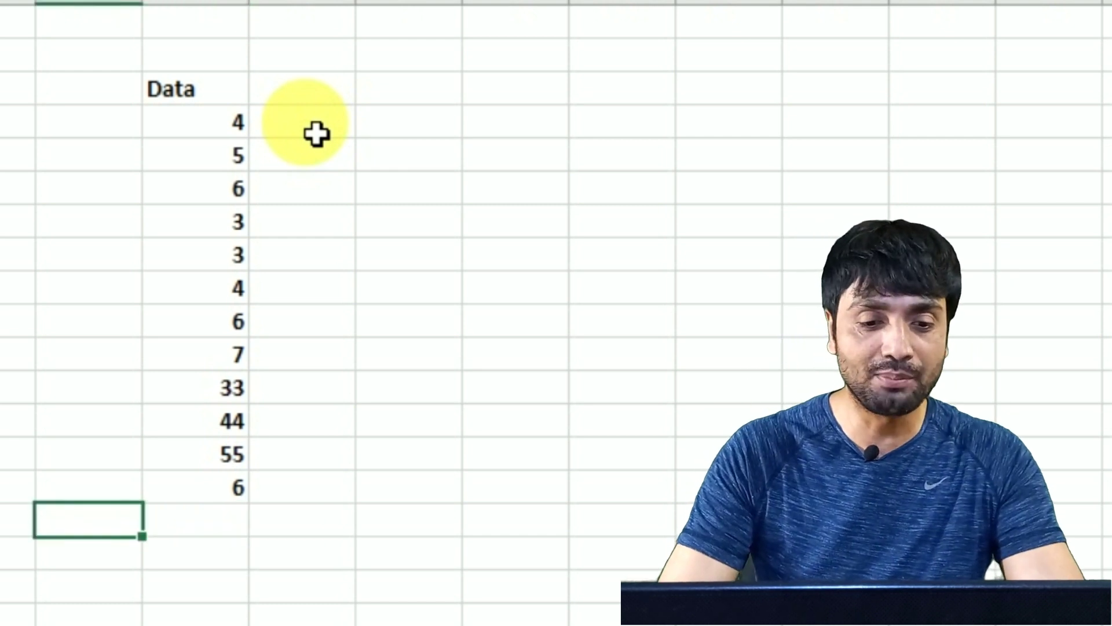
text(Total)
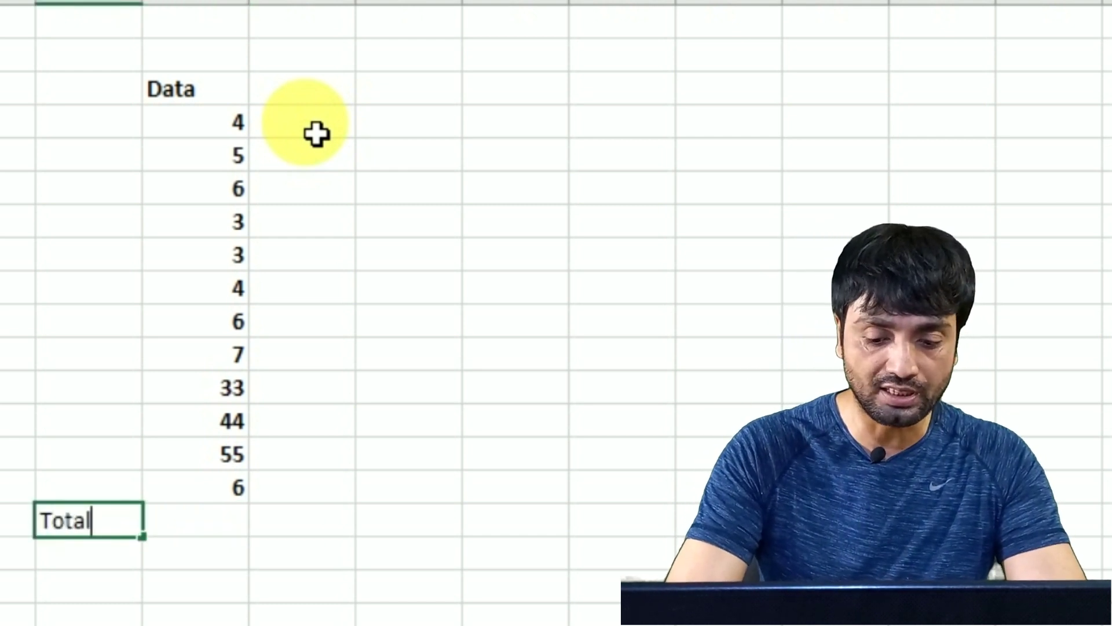
key(Tab)
Try to total the Data column in G16 with AutoSum
key(Up)
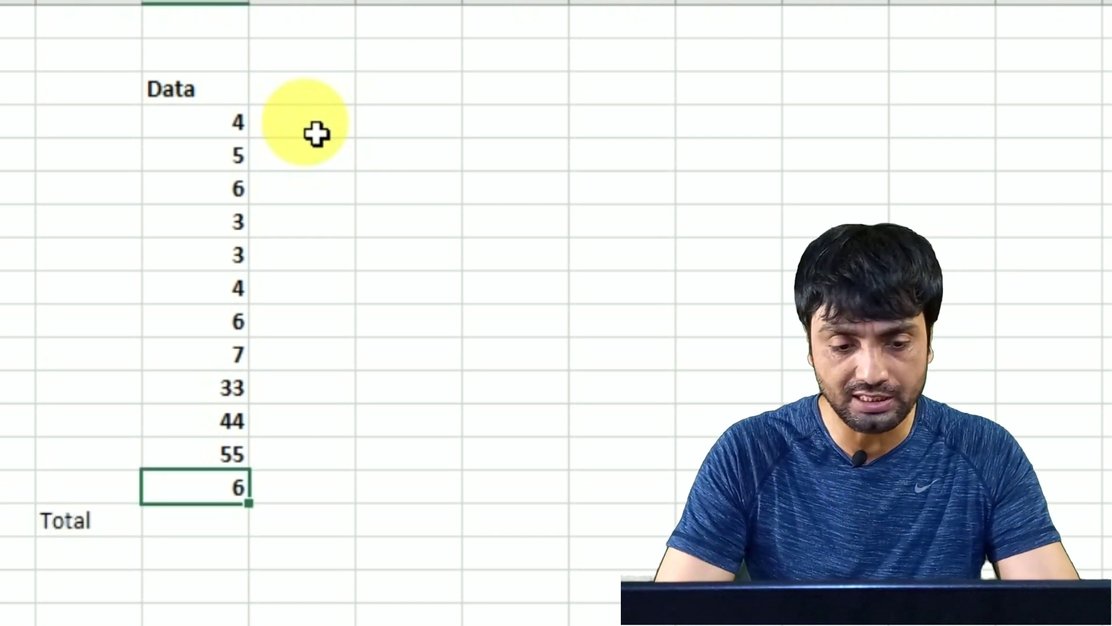
key(alt+equal)
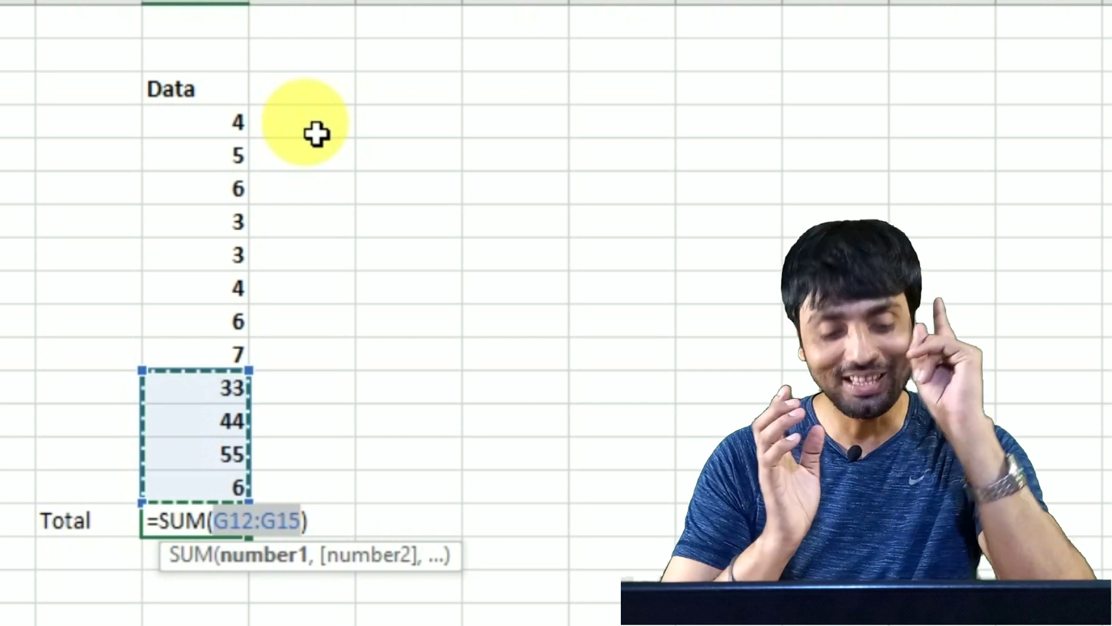
key(Escape)
Enter =ISNUMBER(G4) in H4, beside the first Data value
click(321, 93)
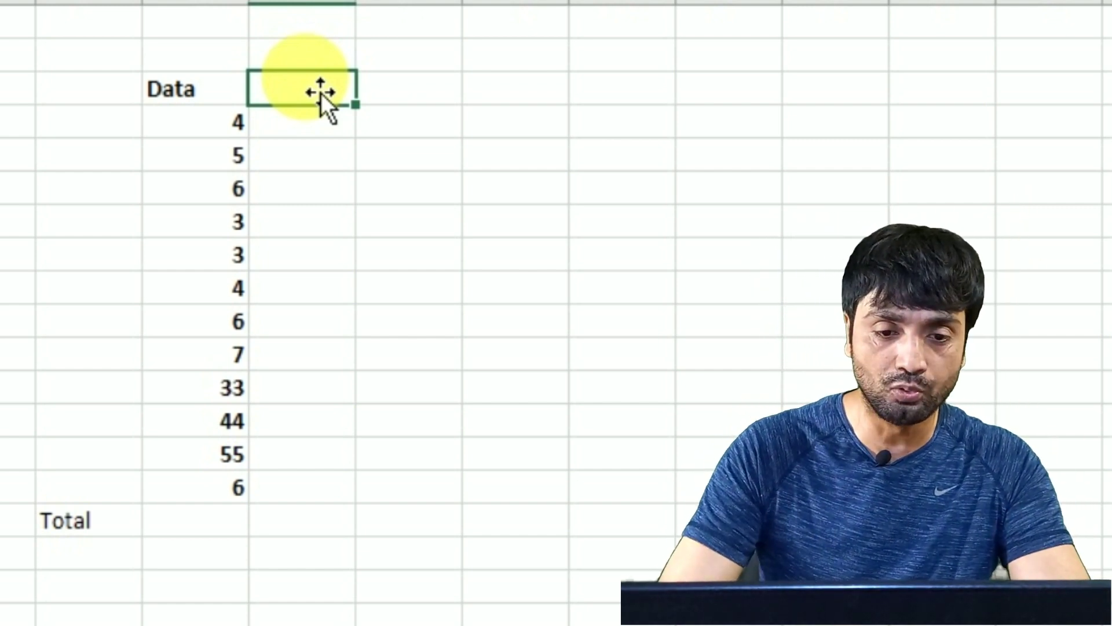
key(Down)
text(=ISNUMBER()
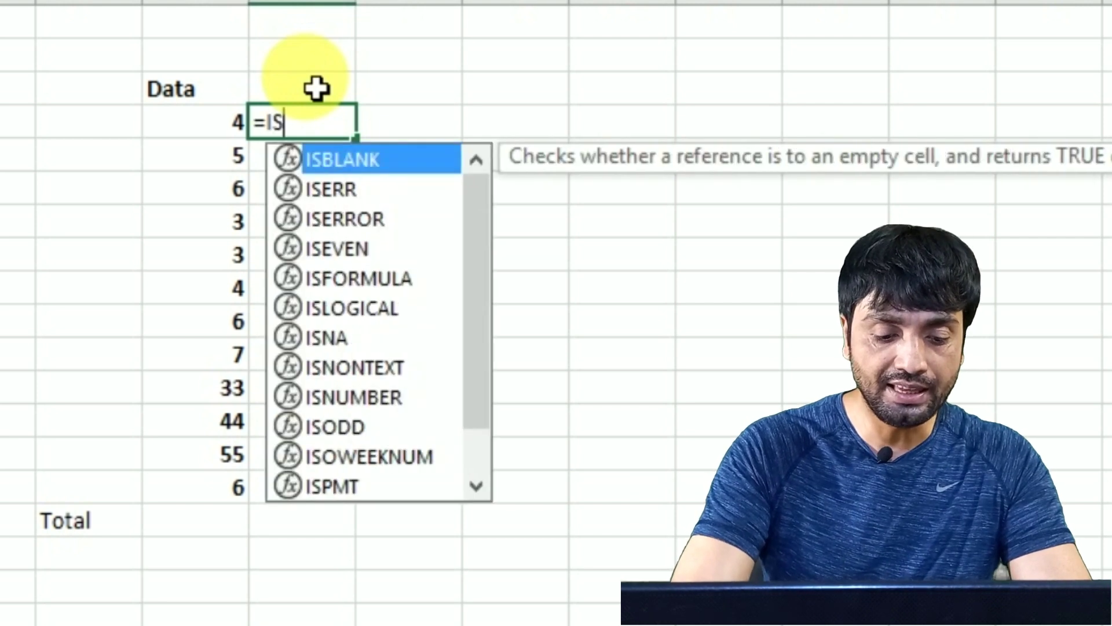
key(Left)
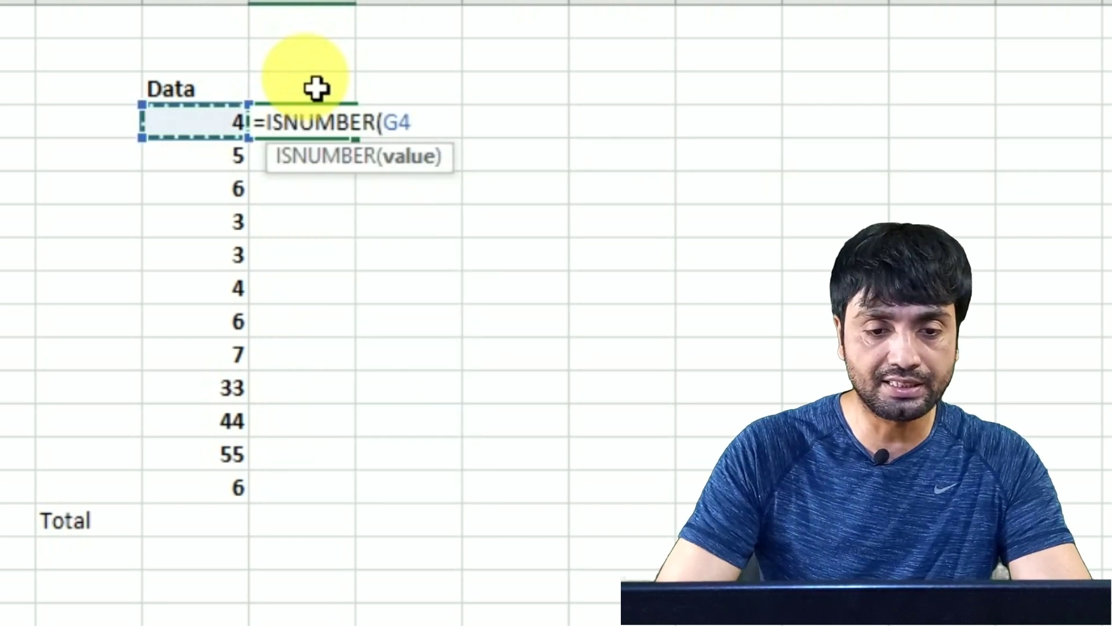
key(Return)
Fill the ISNUMBER formula from H4 down through H15, alongside the last Data value
key(Up)
key(shift+Down)
key(shift+Down)
key(shift+Down)
key(shift+Down)
key(shift+Down)
key(shift+Down)
key(shift+Down)
key(shift+Down)
key(shift+Down)
key(shift+Down)
key(shift+Down)
key(shift+Down)
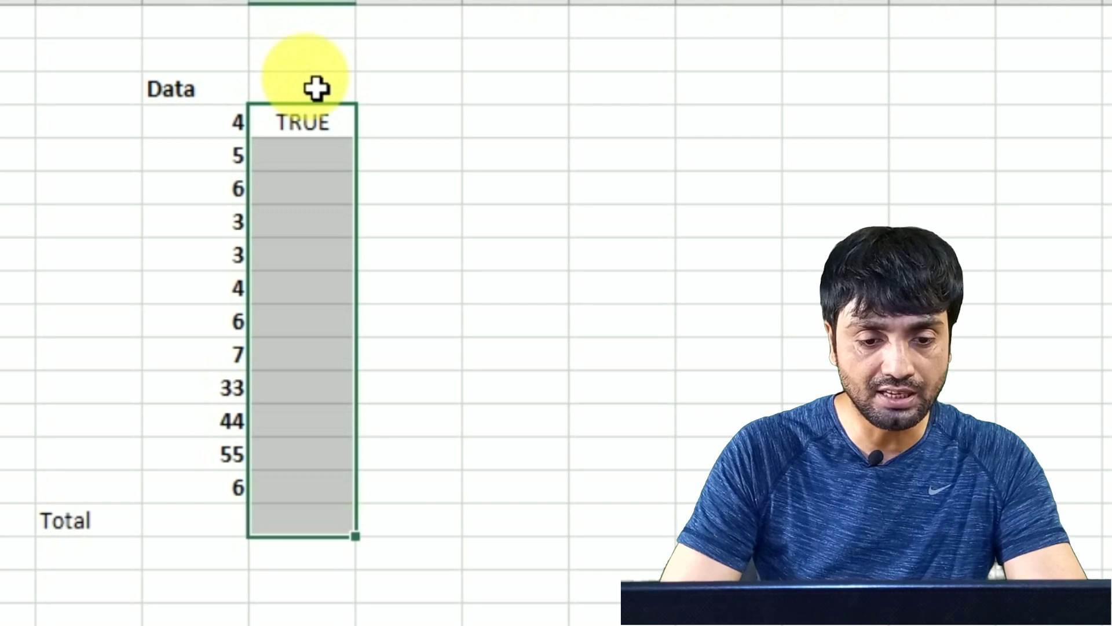
key(shift+Up)
key(ctrl+d)
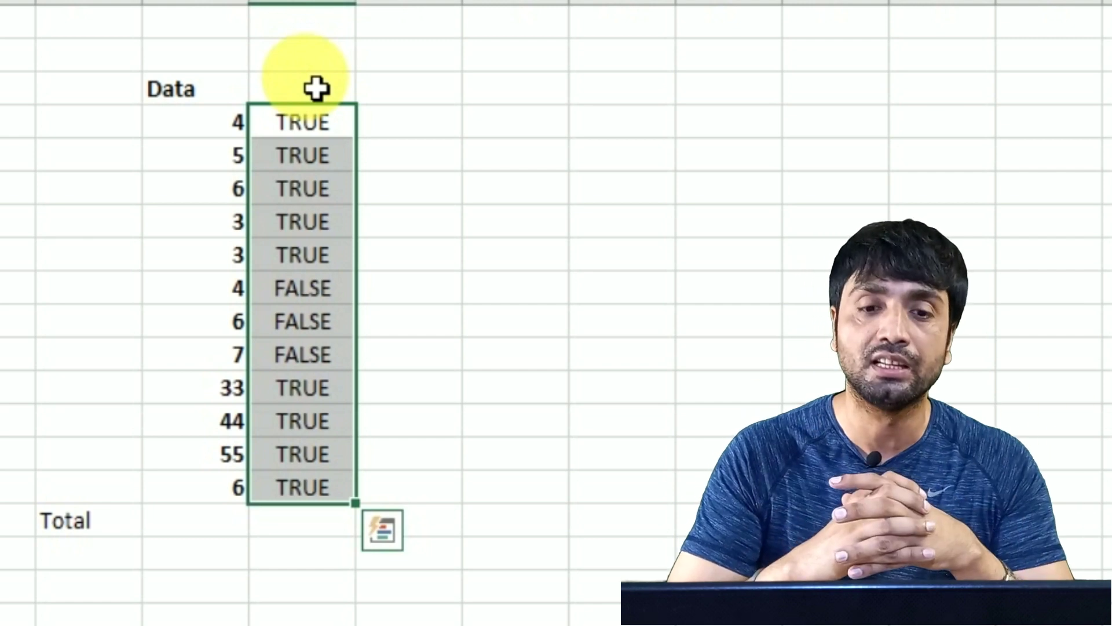
Enter =ISTEXT(G4) in I4 to test the first Data value for text
key(Right)
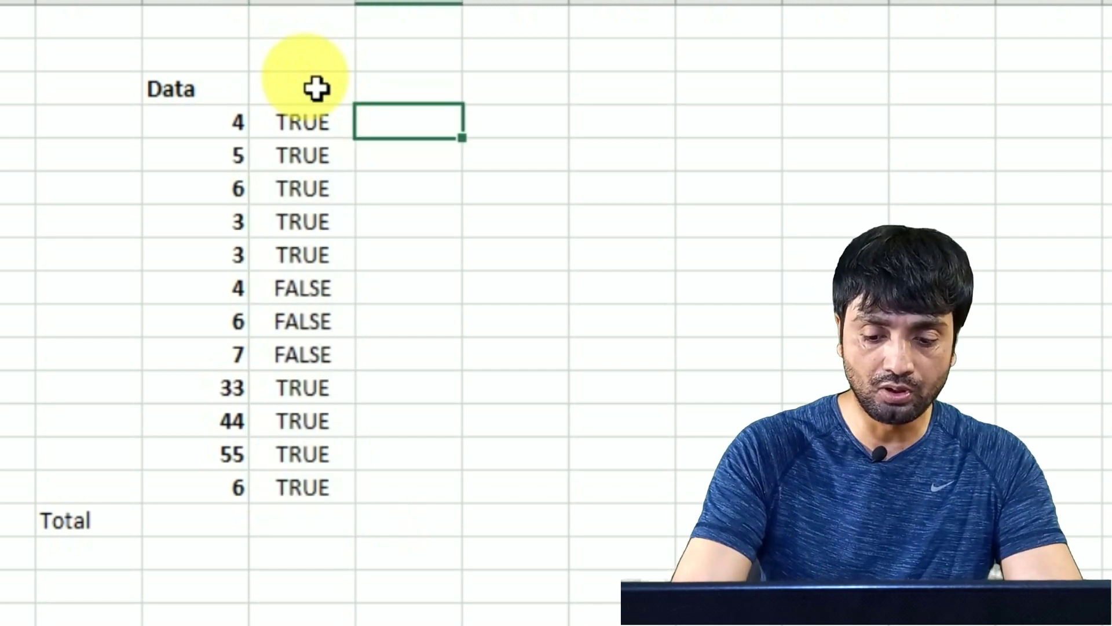
text(=ISTEXT()
key(Left)
key(Left)
key(Return)
Fill the ISTEXT formula from I4 down through I15, alongside the last Data value
key(Up)
key(shift+Down)
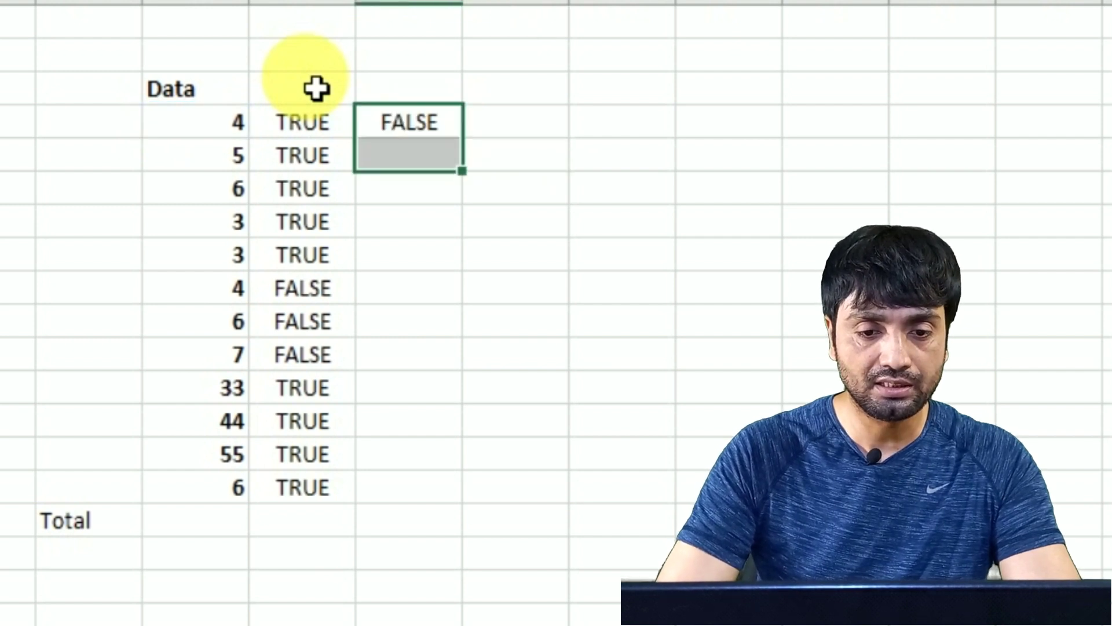
key(shift+Down)
key(shift+Down)
key(shift+Down)
key(shift+Down)
key(shift+Down)
key(shift+Down)
key(shift+Down)
key(shift+Down)
key(shift+Down)
key(shift+Down)
key(ctrl+d)
Add the headings "ISNUMBER" in H3 and "ISTEXT" in I3 above the two check columns
key(Up)
key(Left)
double_click(323, 93)
text(ISNUMBER)
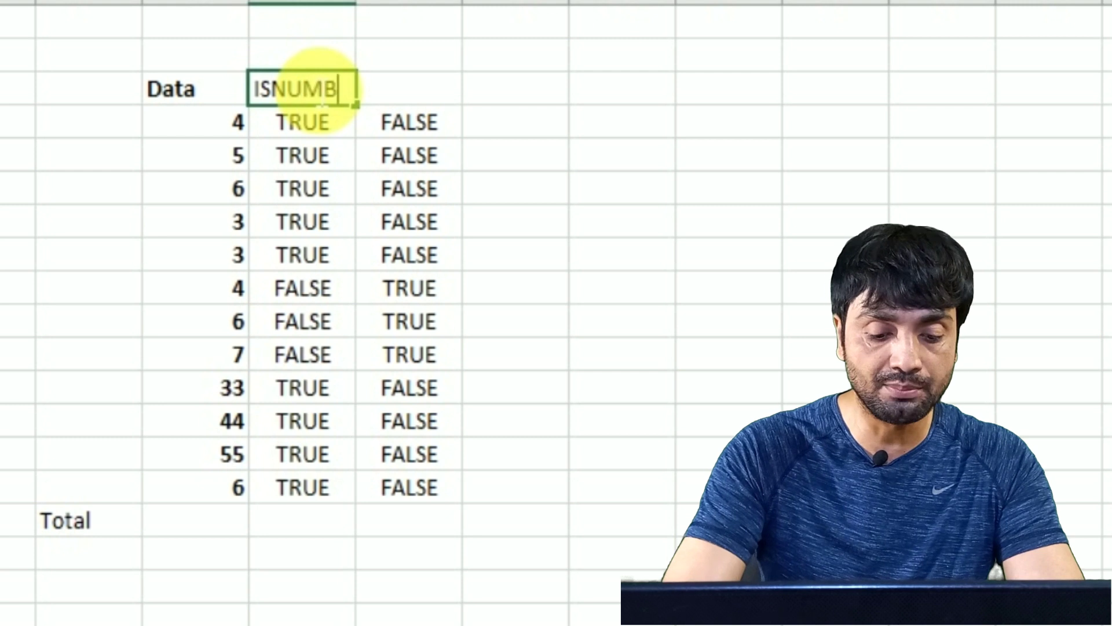
key(Tab)
text(ISTEXT)
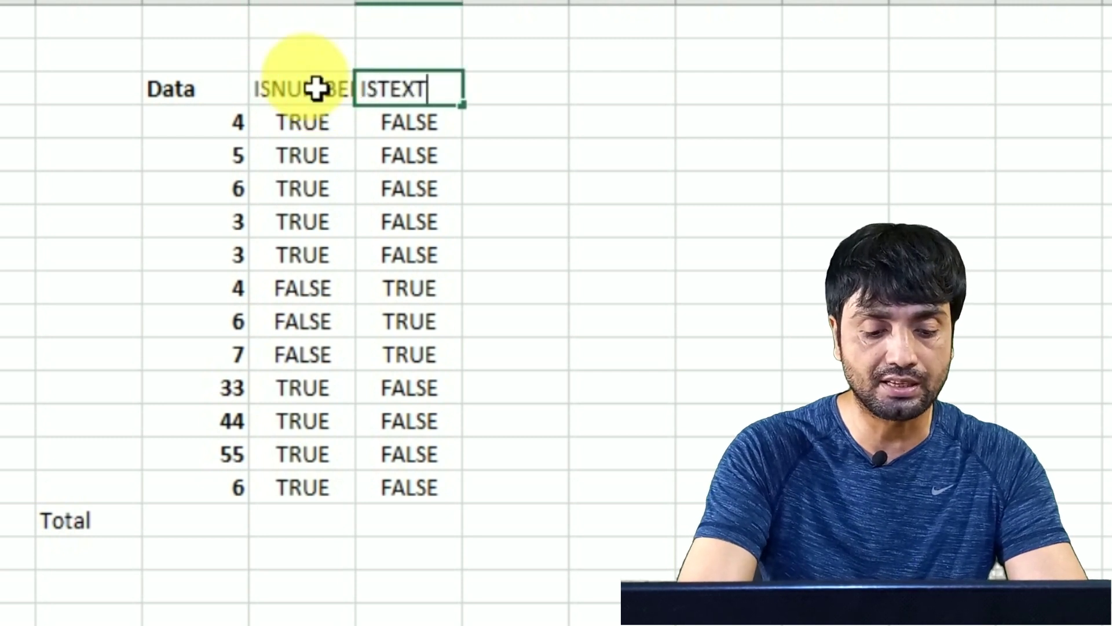
key(Return)
Autofit the width of column H to its ISNUMBER heading
key(Up)
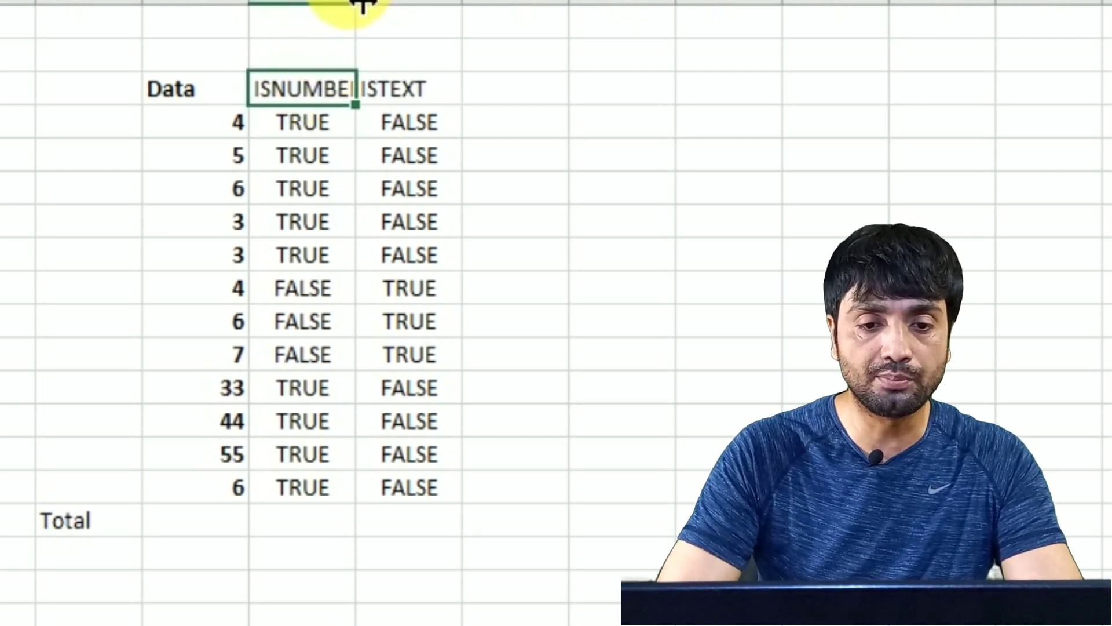
click(325, 1)
double_click(356, 1)
click(471, 129)
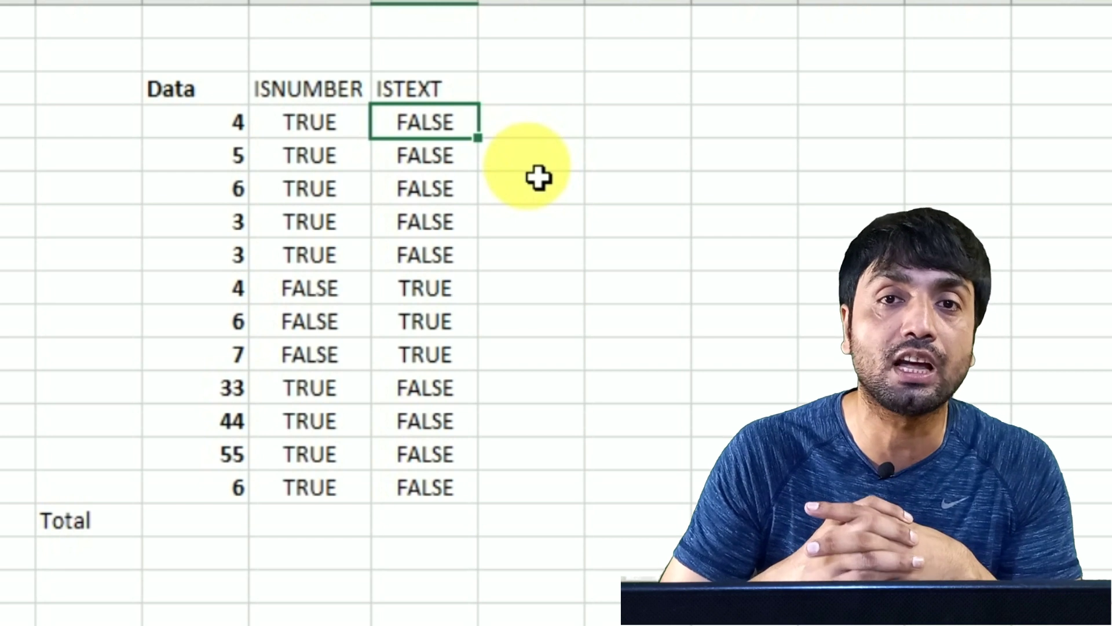
Add the heading "VALUE" in J3 beside the ISTEXT column
key(Down)
key(Right)
key(Right)
key(Up)
key(Left)
key(Up)
text(VALUE)
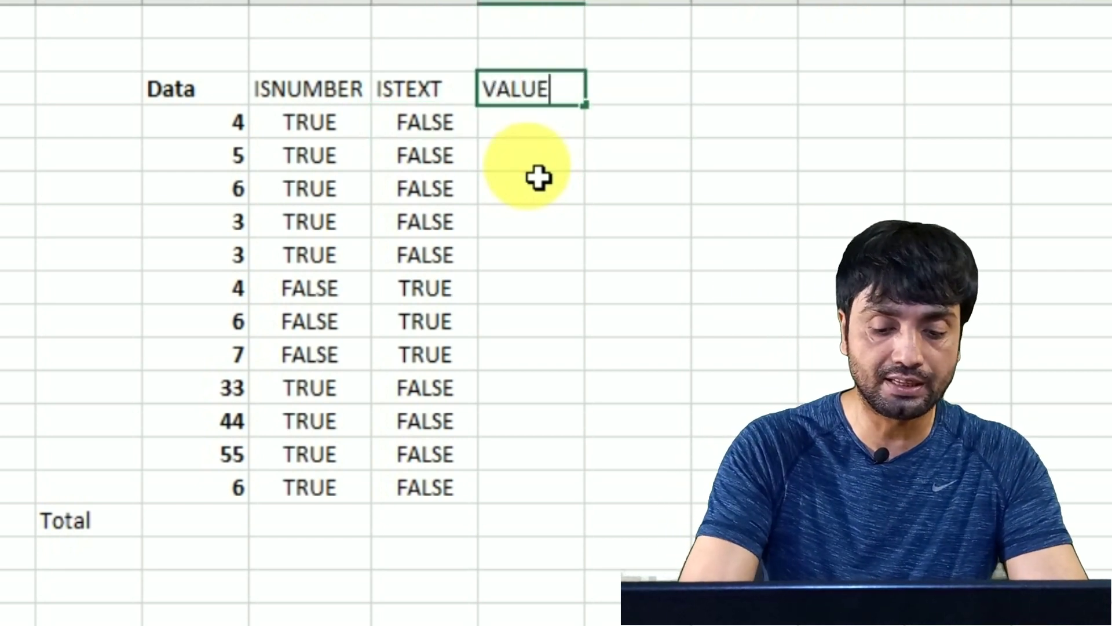
key(Return)
Enter =VALUE(G4) in J4 to convert the first Data value to a number
text(=VALUE()
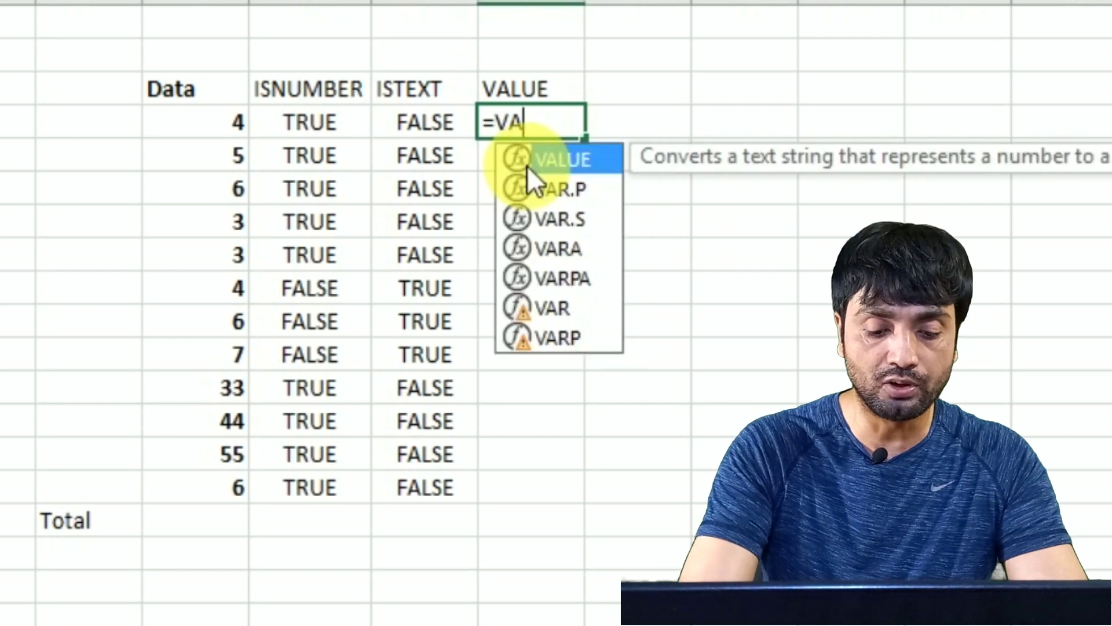
key(Left)
key(Left)
key(Left)
key(Right)
key(Left)
key(Return)
Fill the VALUE formula from J4 down through J15
key(Up)
key(shift+Down)
key(shift+Down)
key(shift+Down)
key(shift+Down)
key(shift+Down)
key(shift+Down)
key(shift+Down)
key(shift+Down)
key(shift+Down)
key(shift+Down)
key(shift+Down)
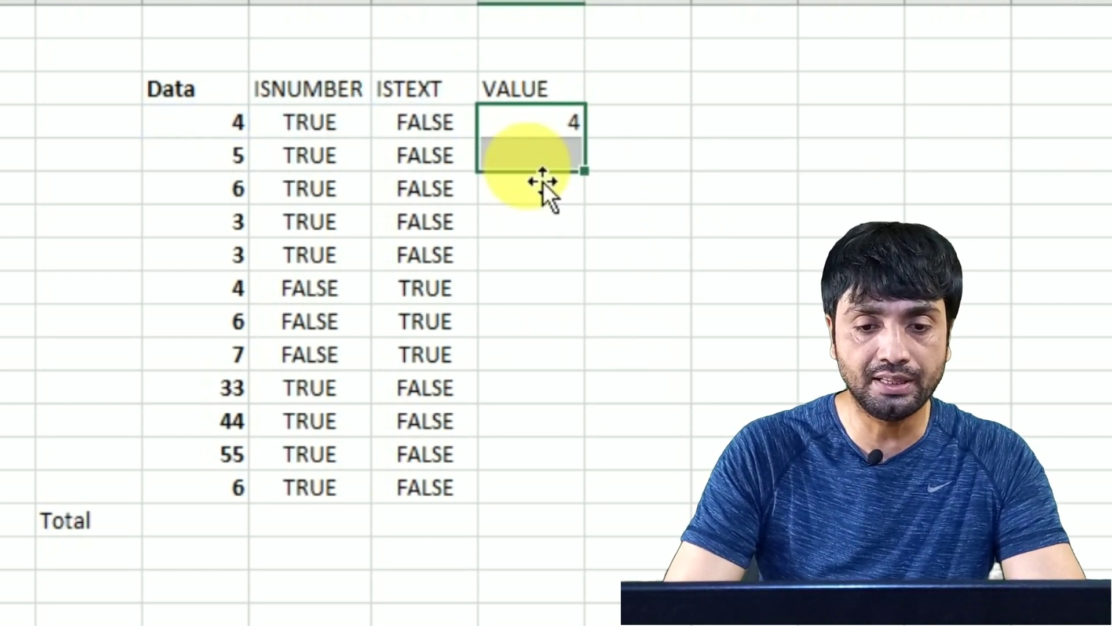
key(ctrl+d)
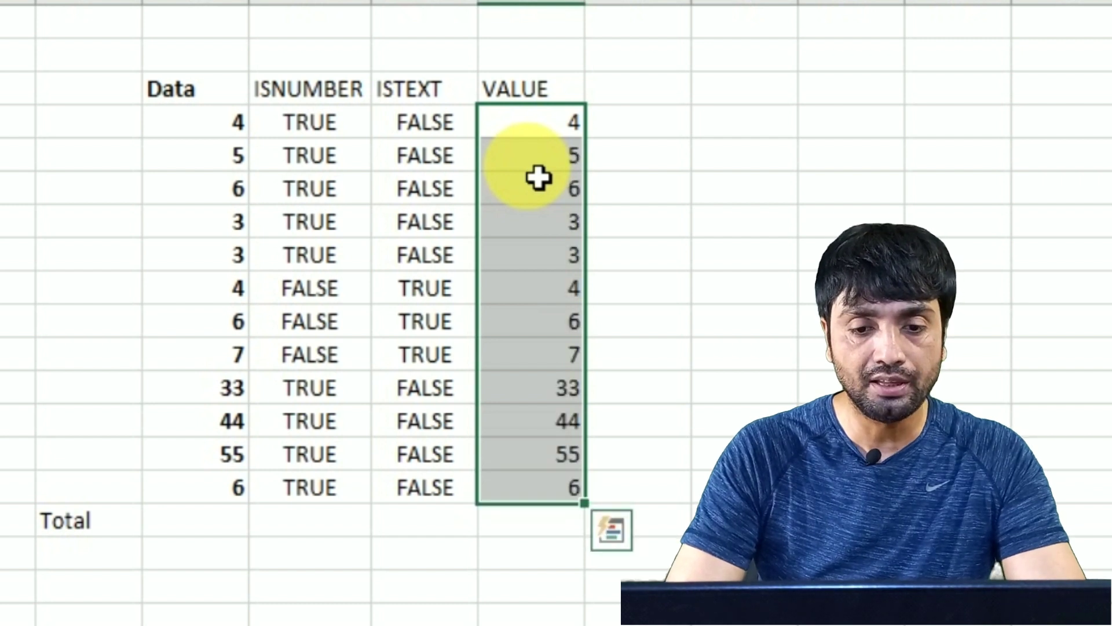
Enter =ISNUMBER(J4) in K4 to check the first converted value
key(Up)
key(Right)
key(Right)
key(Left)
key(Down)
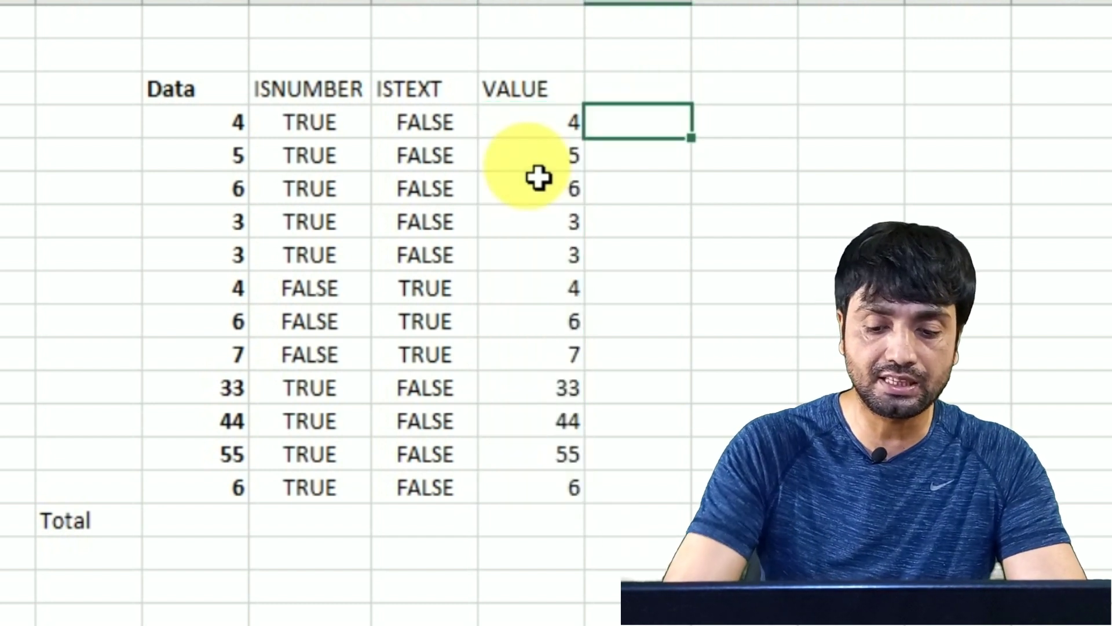
text(=ISN)
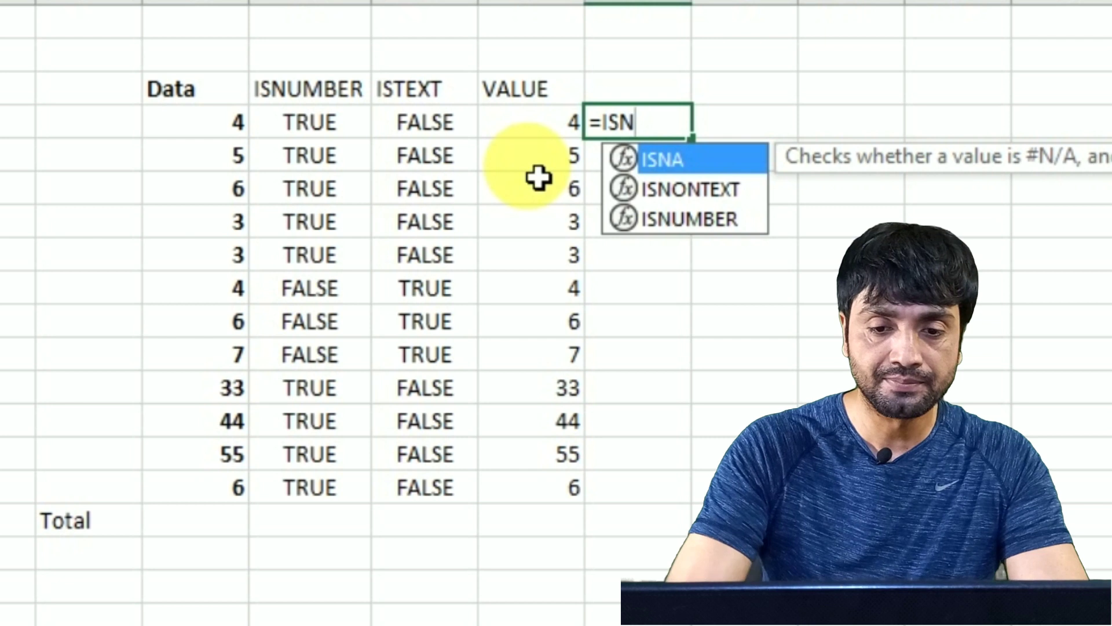
key(Down)
key(Down)
key(Tab)
key(Left)
key(Left)
key(Left)
key(Right)
key(Right)
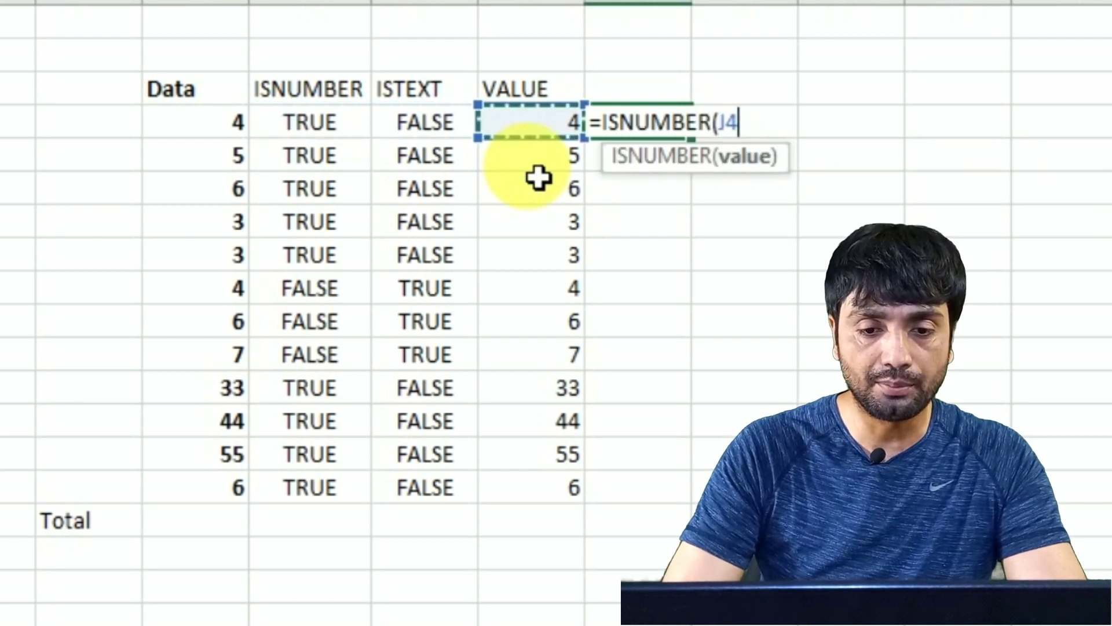
key(Return)
Fill the ISNUMBER formula from K4 down through K15, alongside the converted values
key(Up)
key(shift+Down)
key(shift+Down)
key(shift+Down)
key(shift+Down)
key(shift+Down)
key(shift+Down)
key(shift+Down)
key(shift+Down)
key(shift+Down)
key(shift+Down)
key(shift+Down)
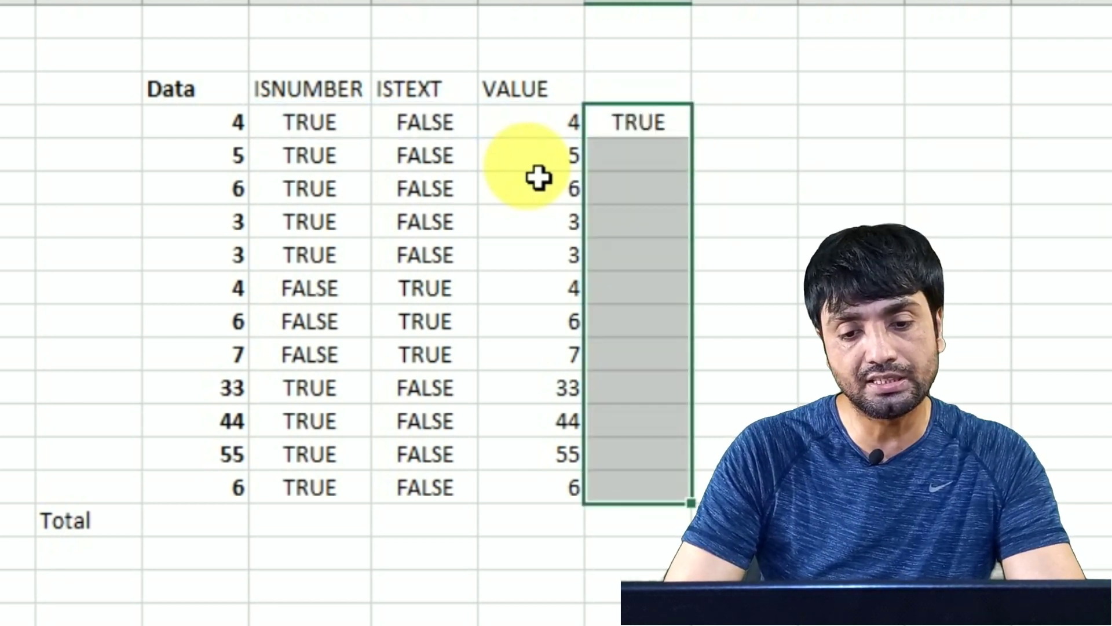
key(ctrl+d)
Add an AutoSum total of the Data column in G16 of the Total row
key(Down)
key(Down)
key(Down)
key(Down)
key(Down)
key(Down)
key(Down)
key(Down)
key(Down)
key(Left)
key(Left)
key(Left)
key(Down)
key(Down)
key(Left)
key(Down)
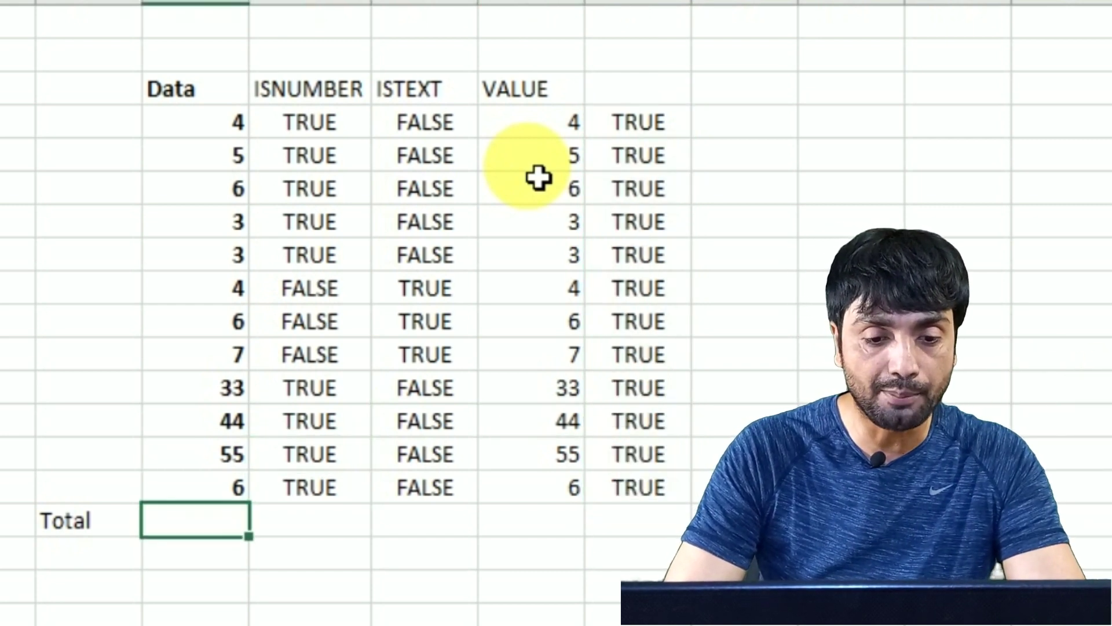
key(alt+=)
key(Return)
Total the VALUE column in J16 with =SUM(J4:J15) for comparison
key(Up)
key(Right)
key(Right)
key(Right)
key(alt+=)
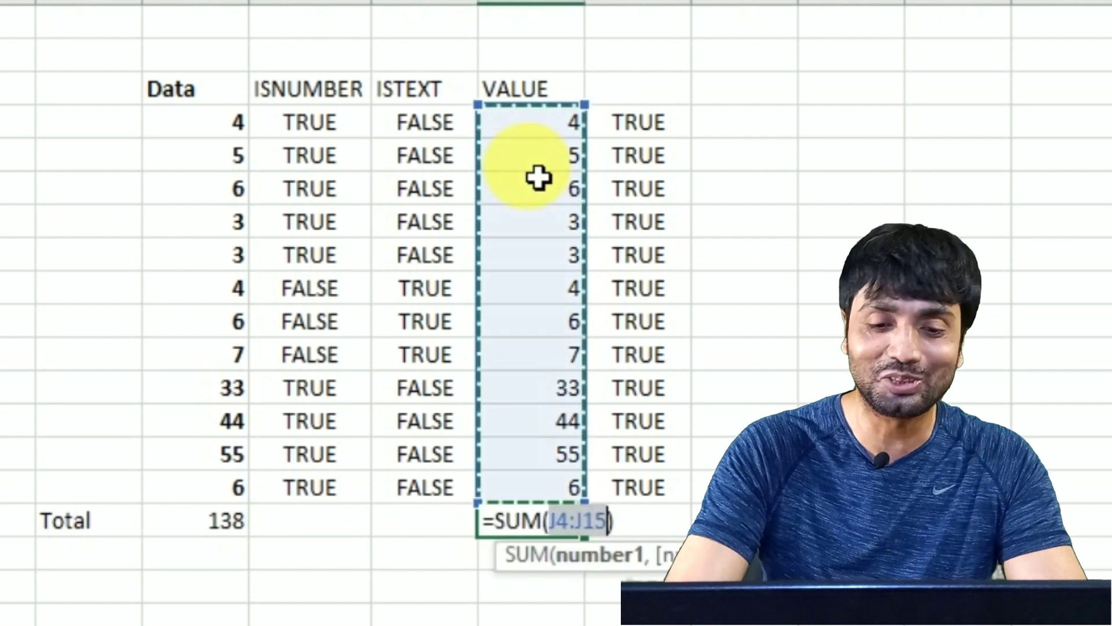
key(Return)
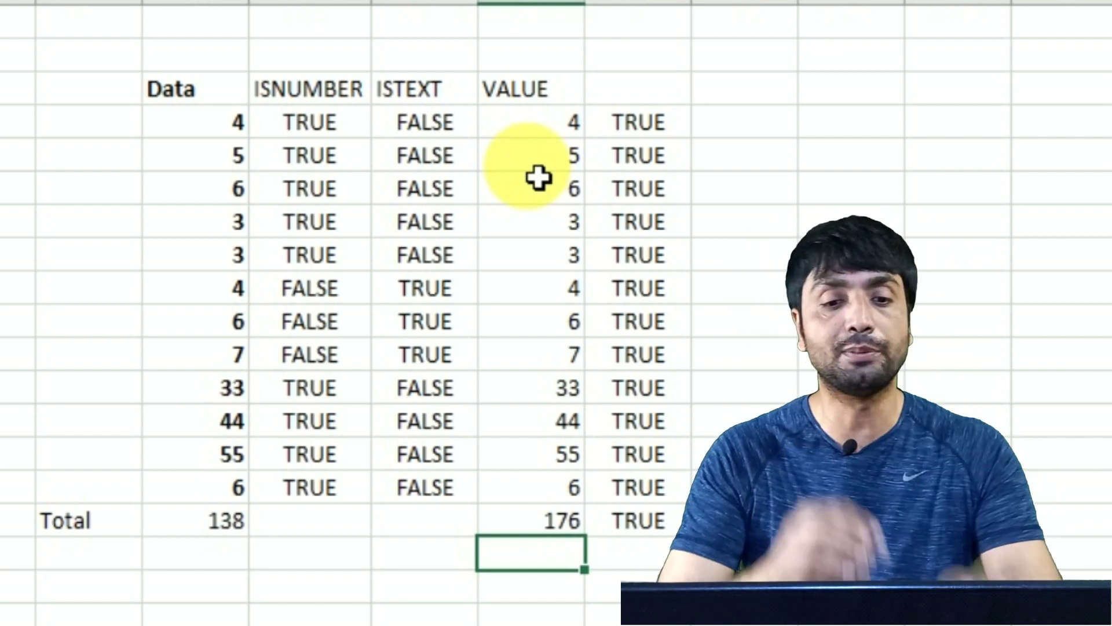
Run Text to Columns on G4:G16 with the default settings to convert the text-stored Data values to numbers
click(241, 137)
key(ctrl+shift+Down)
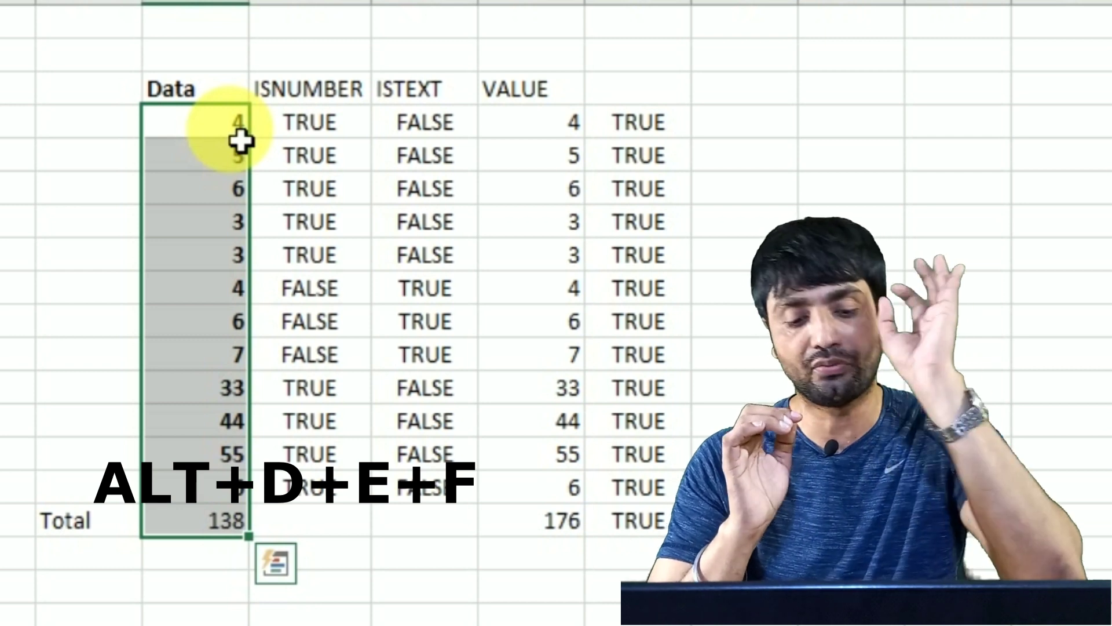
key(alt+d)
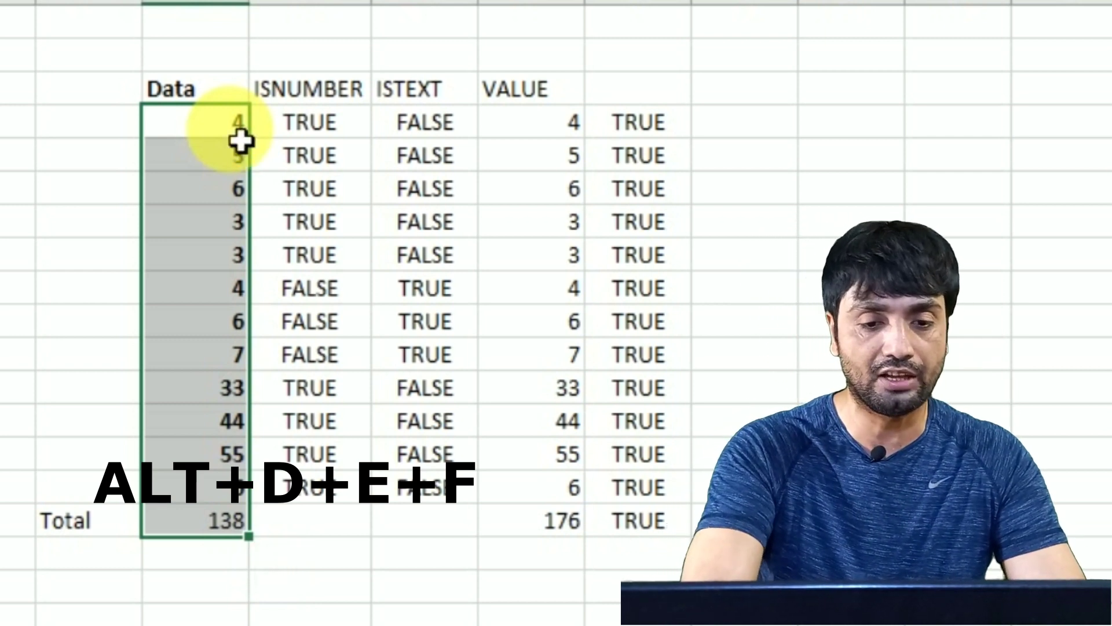
key(e)
key(f)
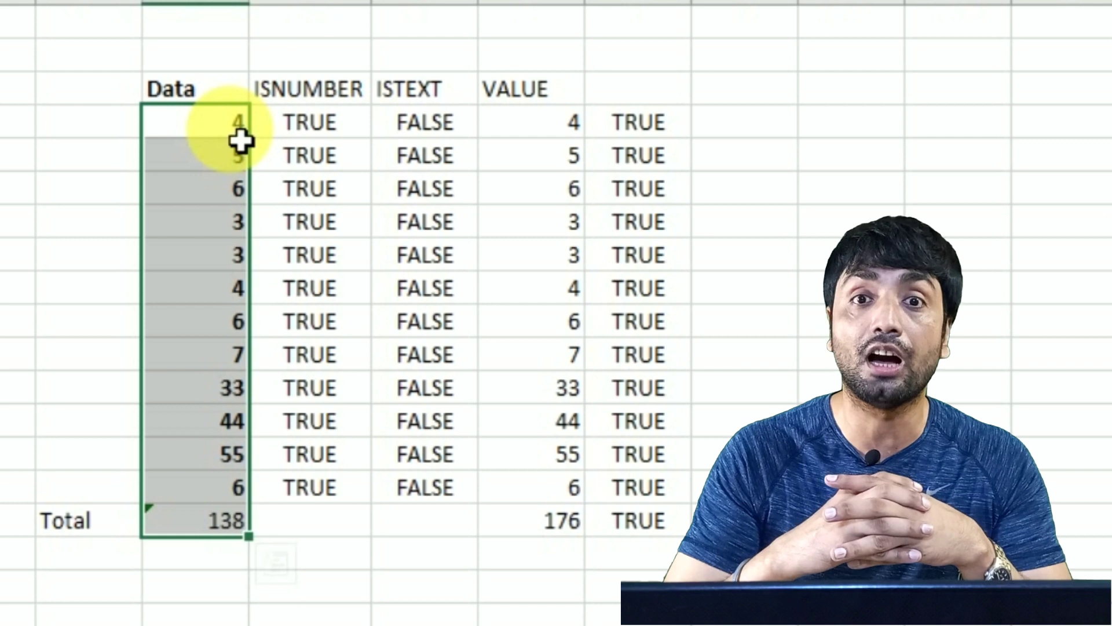
Clear the existing Data total in G16 and recreate it with AutoSum
click(224, 536)
key(Delete)
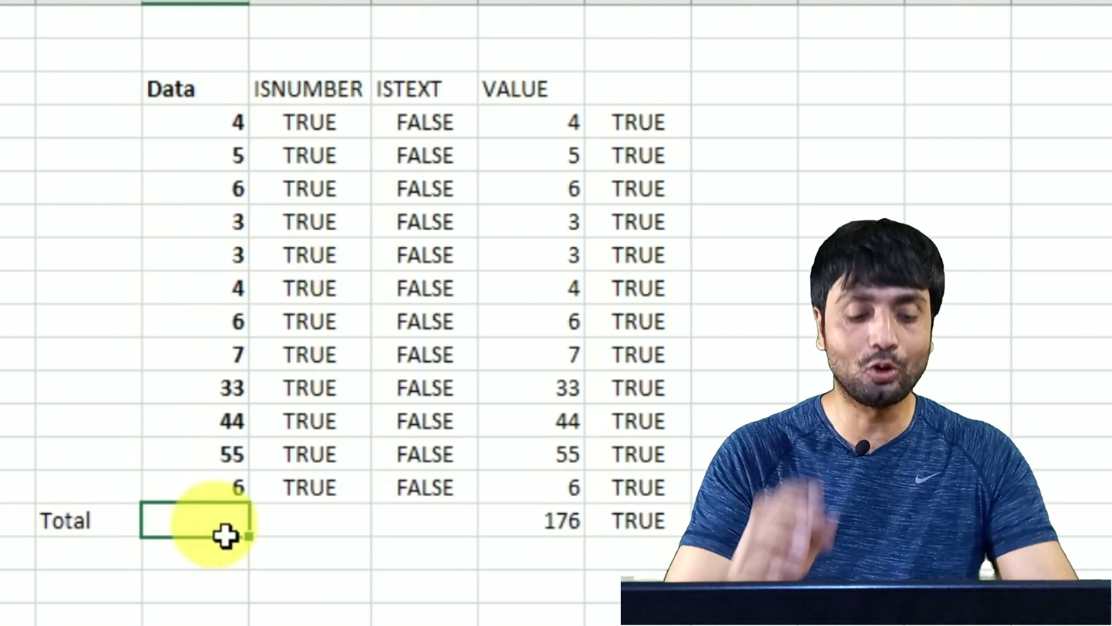
key(alt+equal)
key(Return)
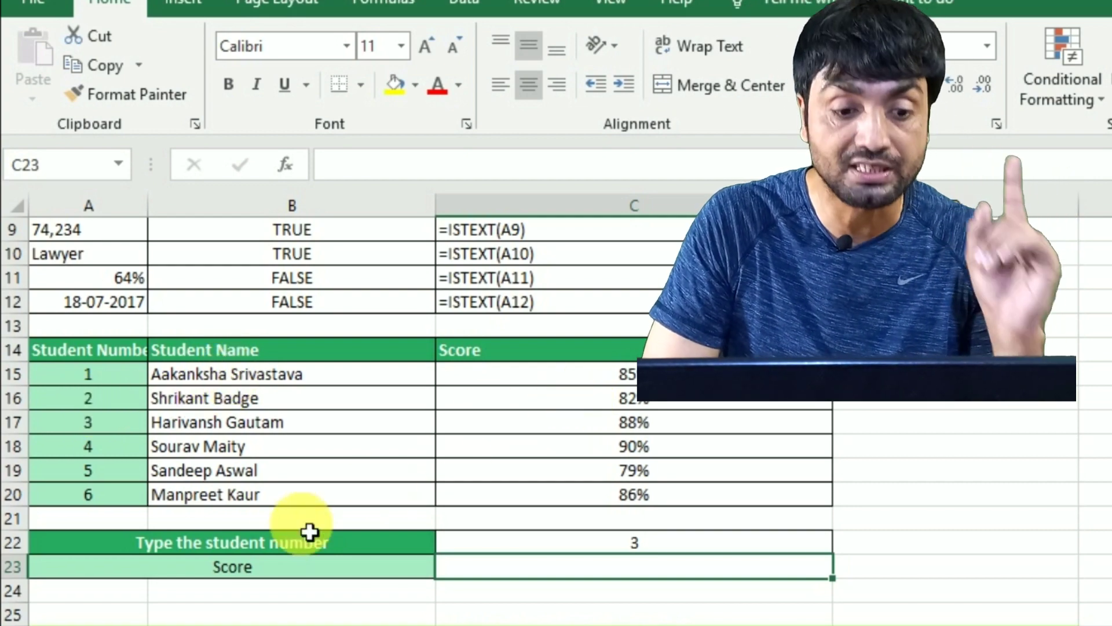
Begin an IF formula in the Score cell C23 with ISNUMBER(C22) as its logical test
click(290, 579)
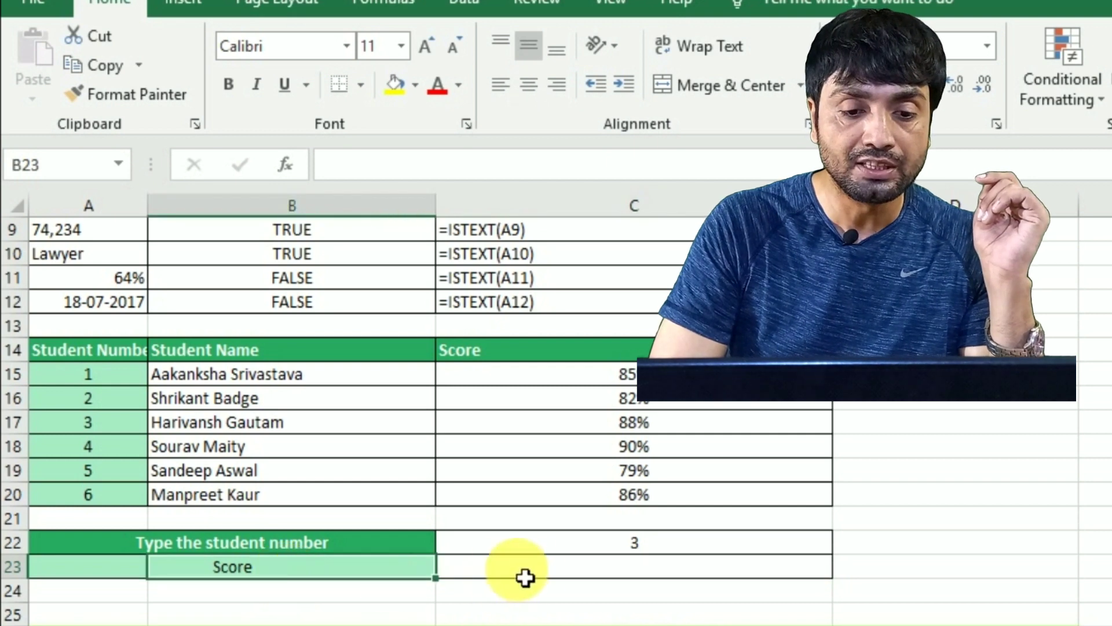
click(563, 576)
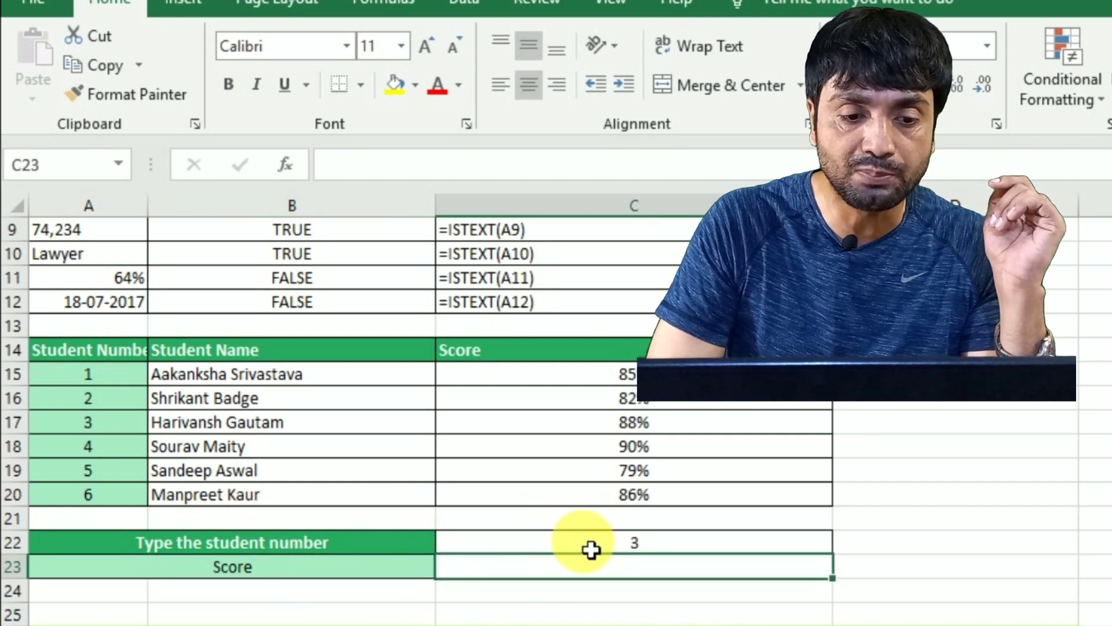
click(623, 550)
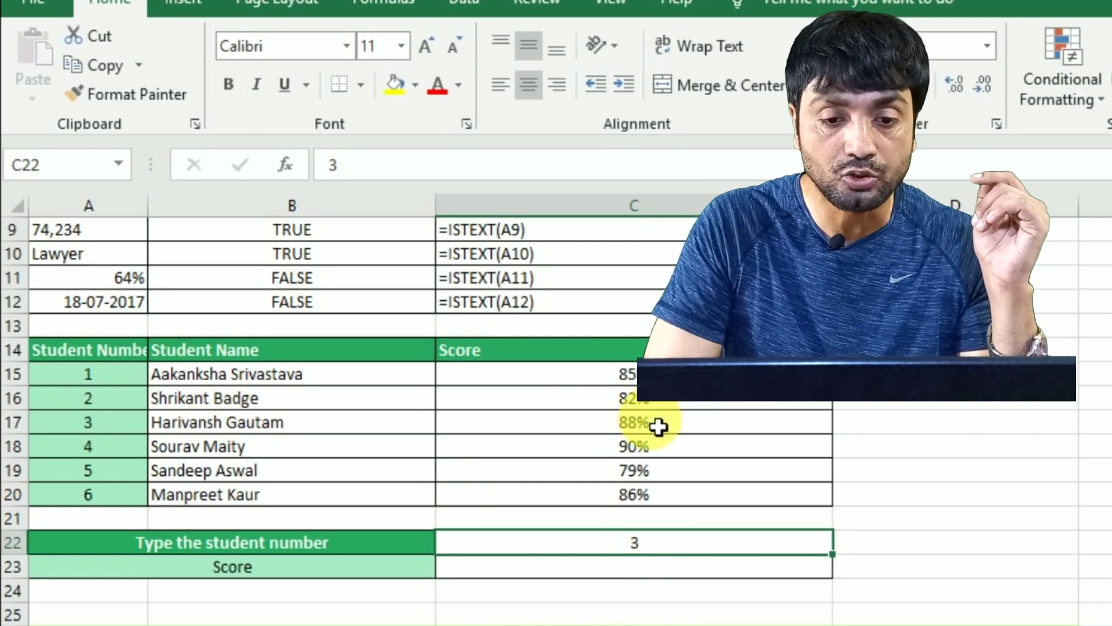
click(609, 575)
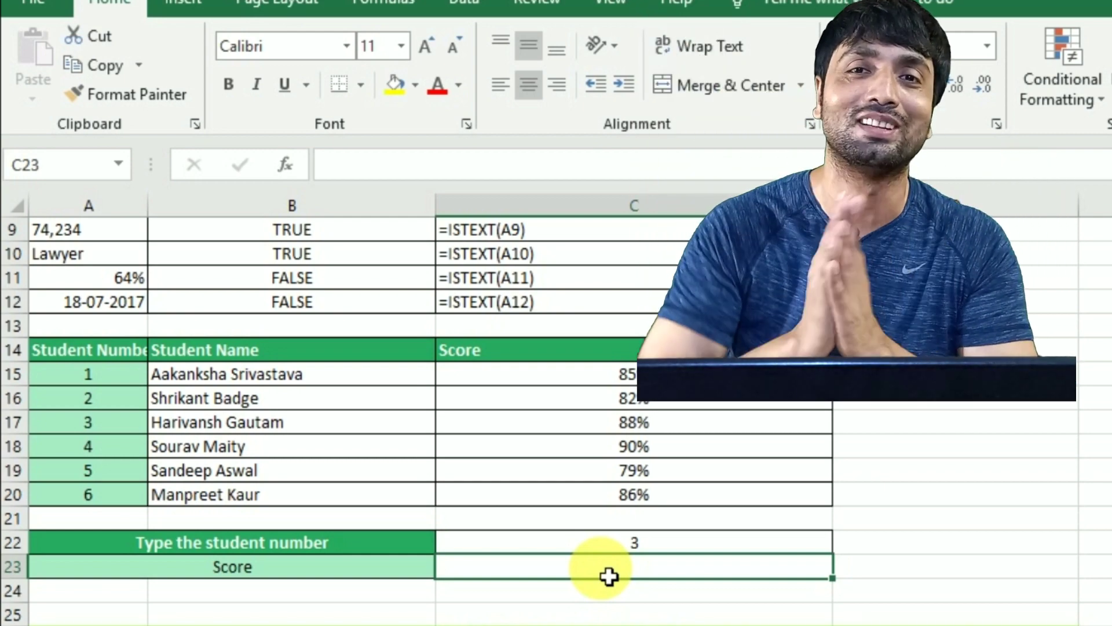
text(=)
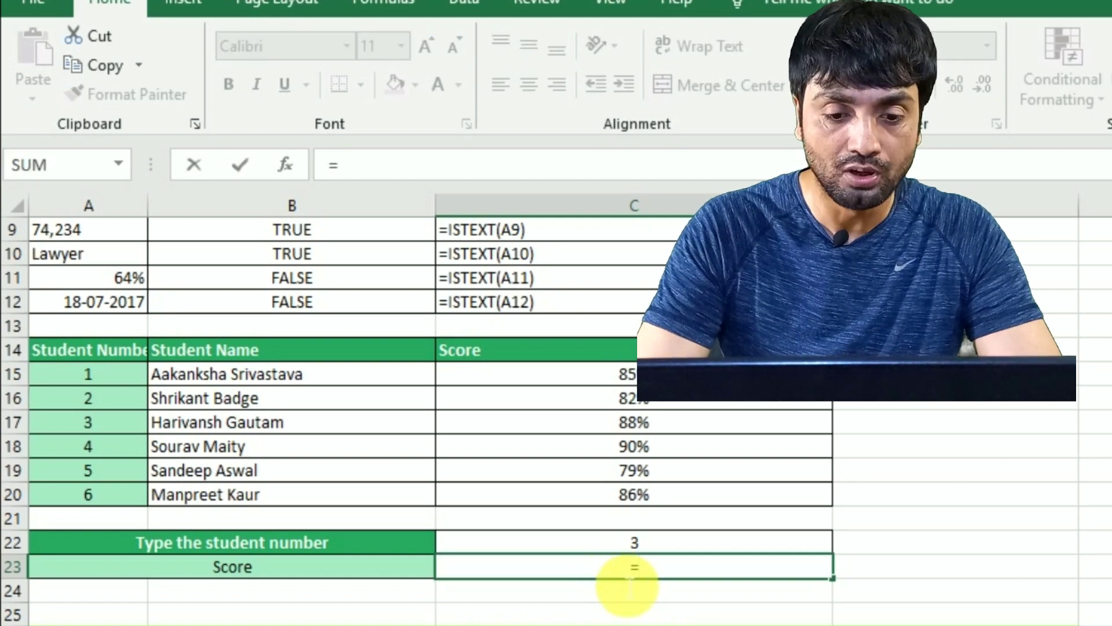
text(IF()
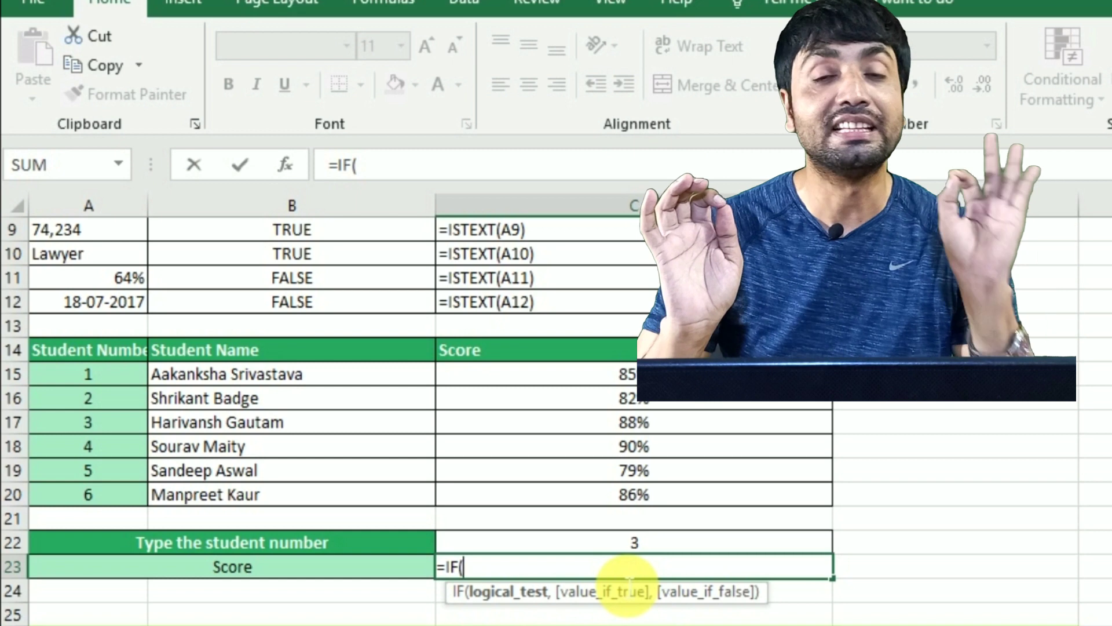
text(I)
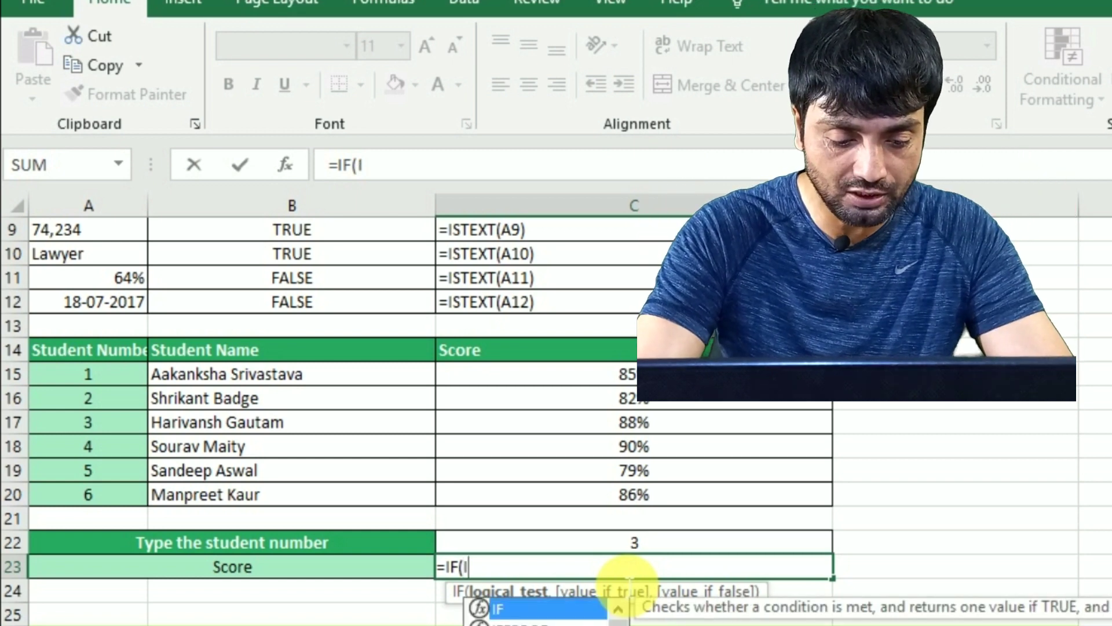
text(SNUMBER()
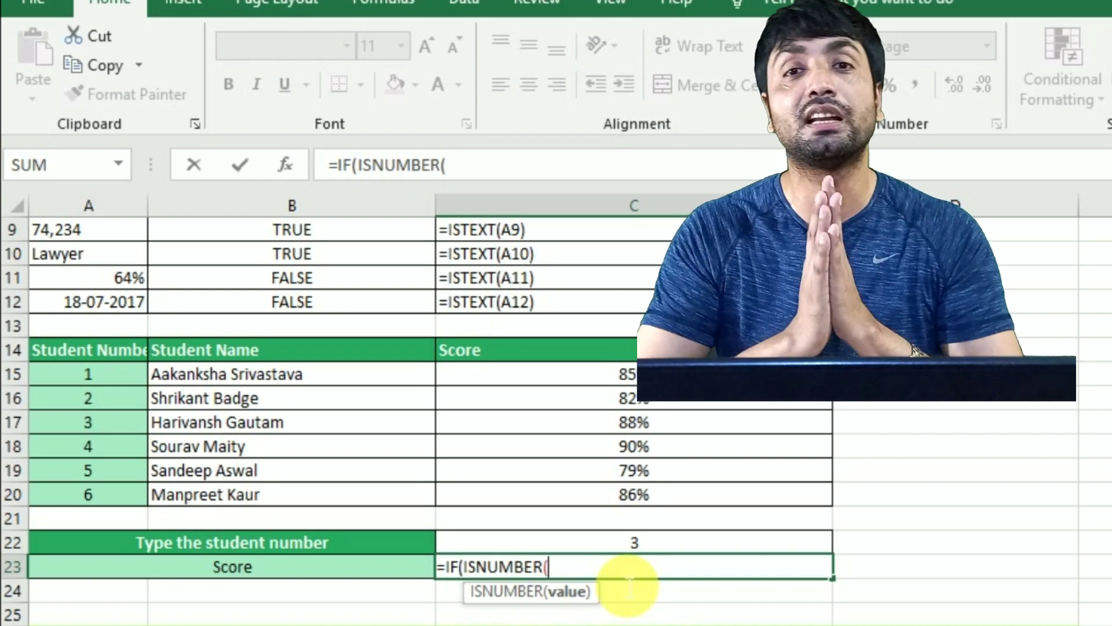
click(631, 550)
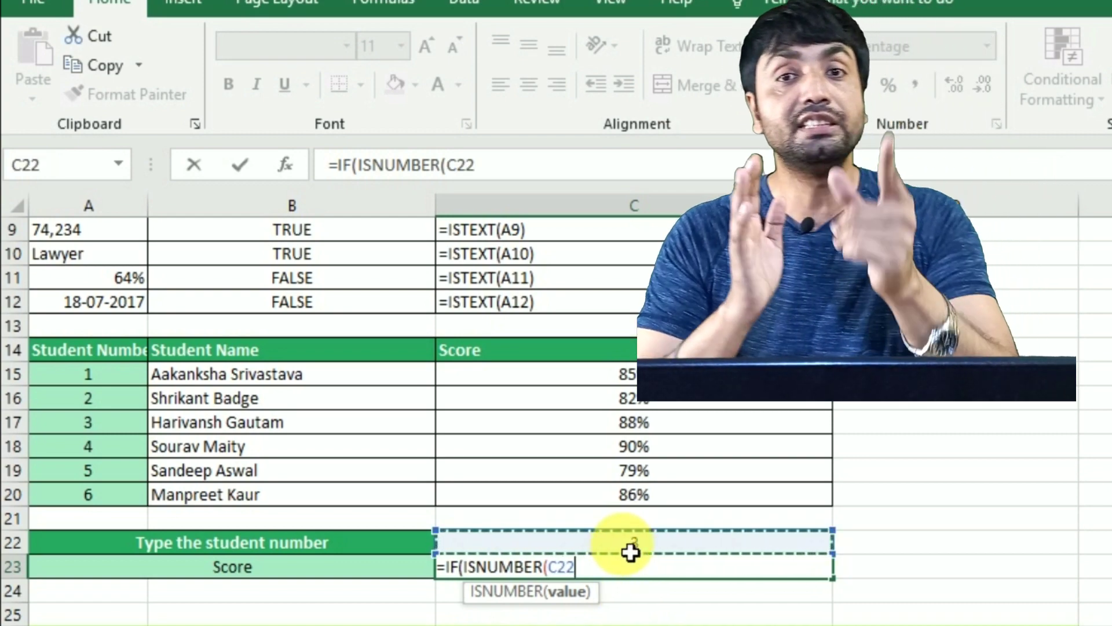
text())
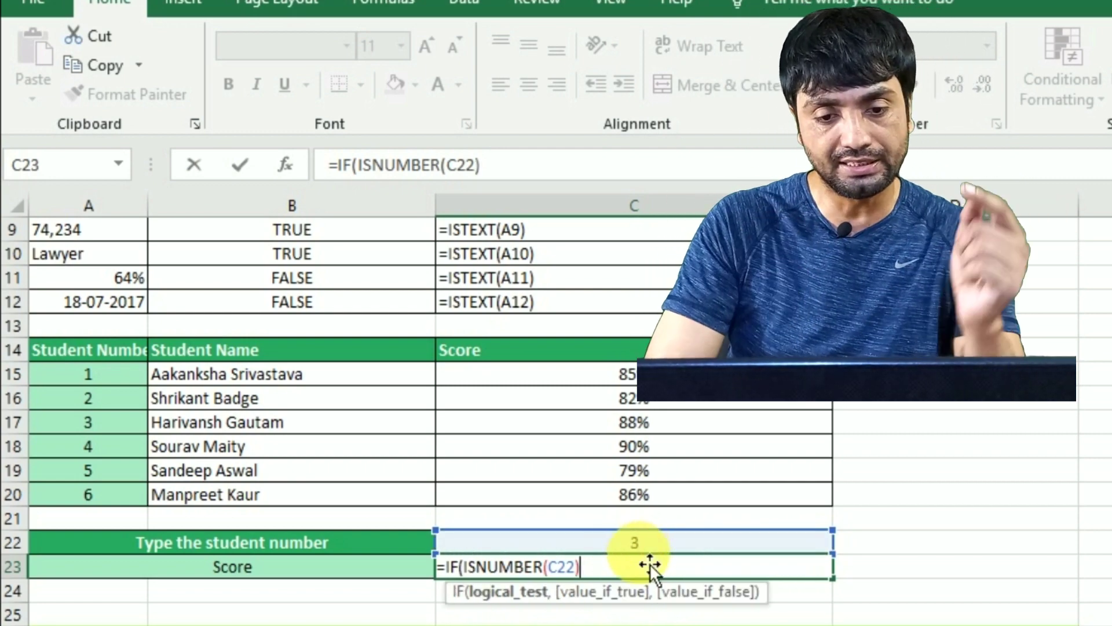
text(,)
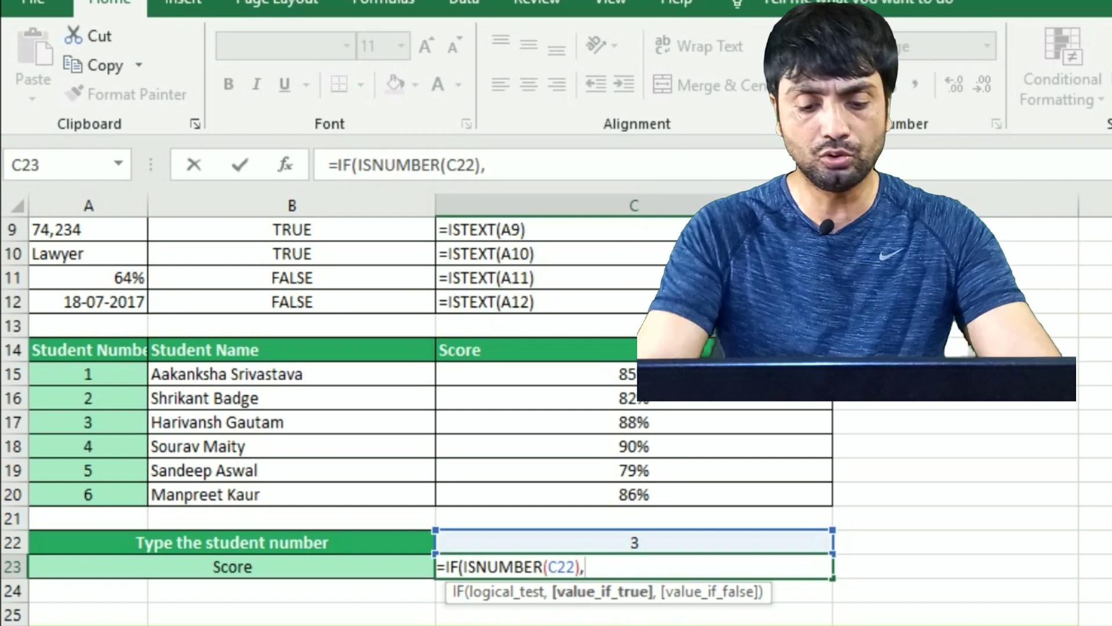
Complete the Score formula with VLOOKUP(C22,A15:C20,3,0) as the true result and "" as the false result
text(VLOOKUP()
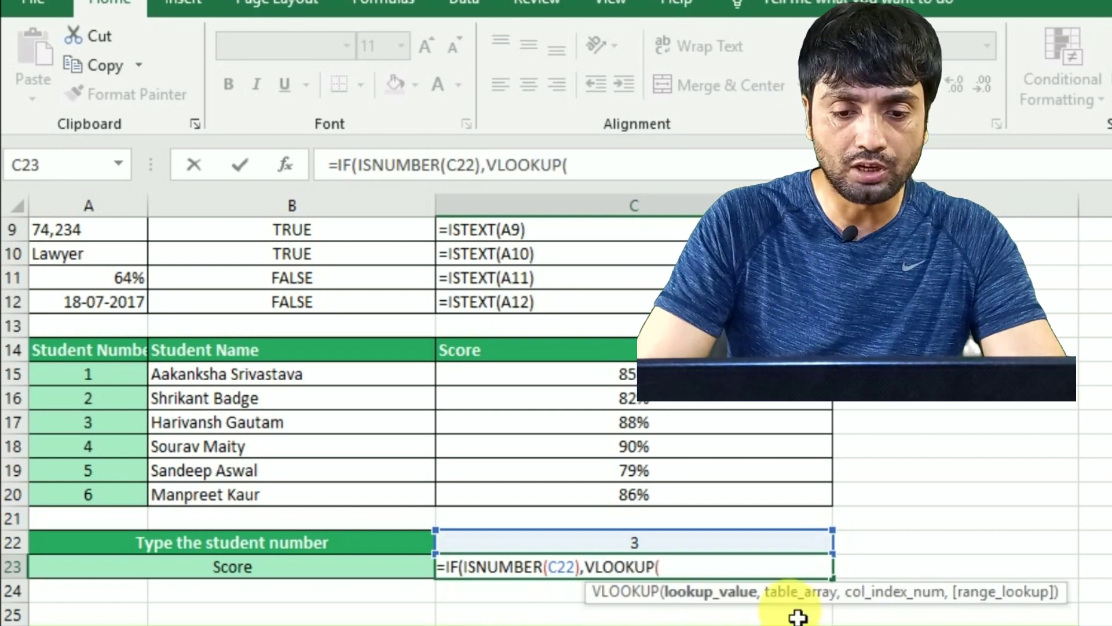
click(662, 548)
text(,)
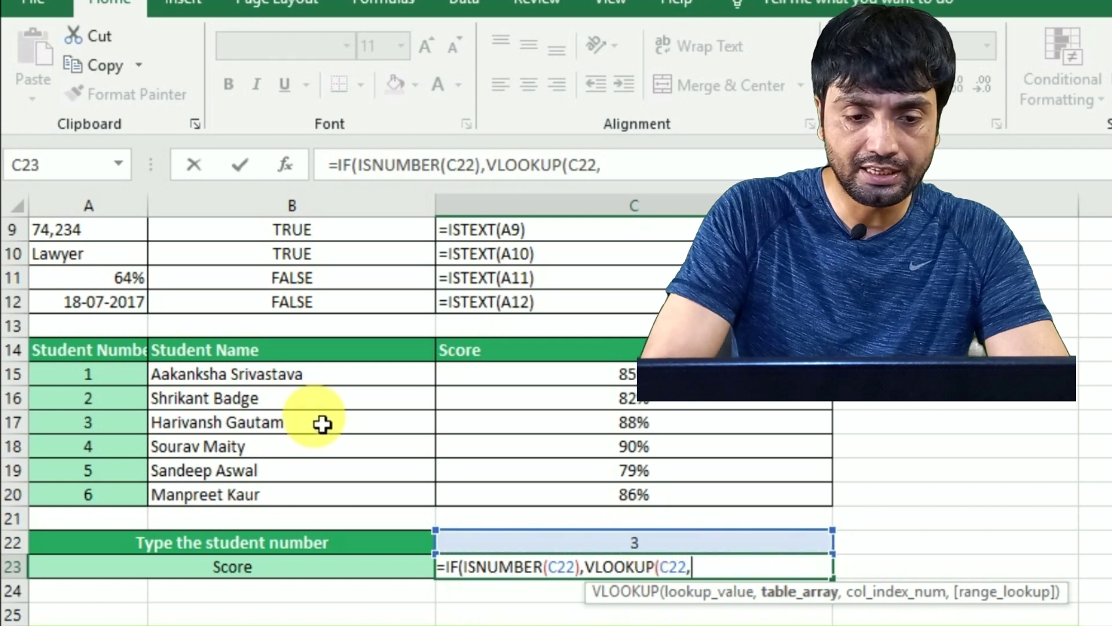
drag(136, 383, 625, 513)
text(,)
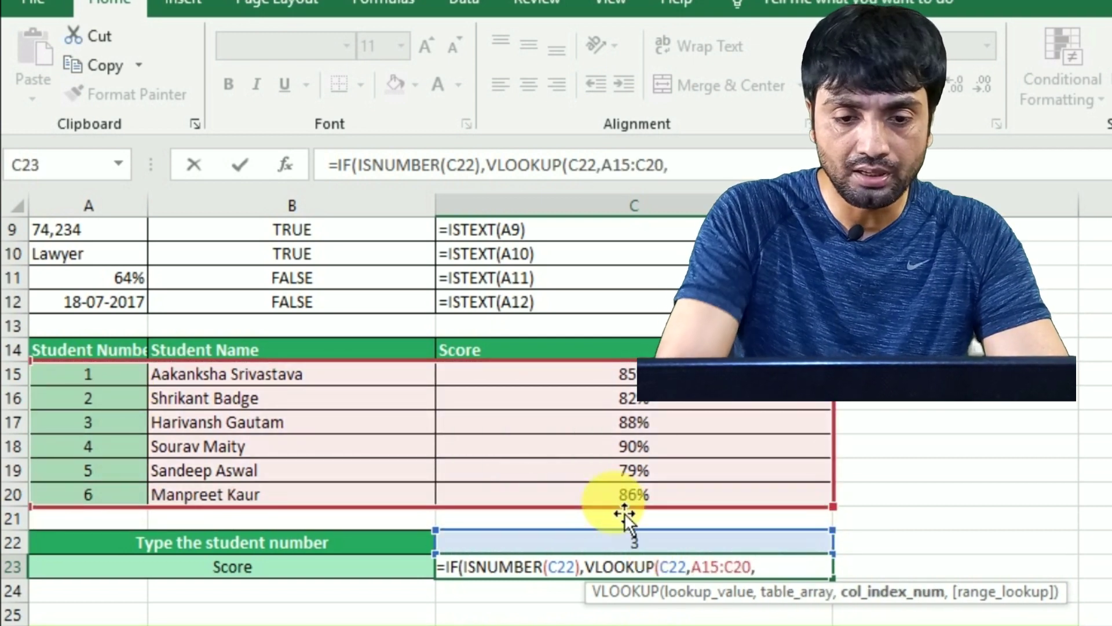
text(3,0))
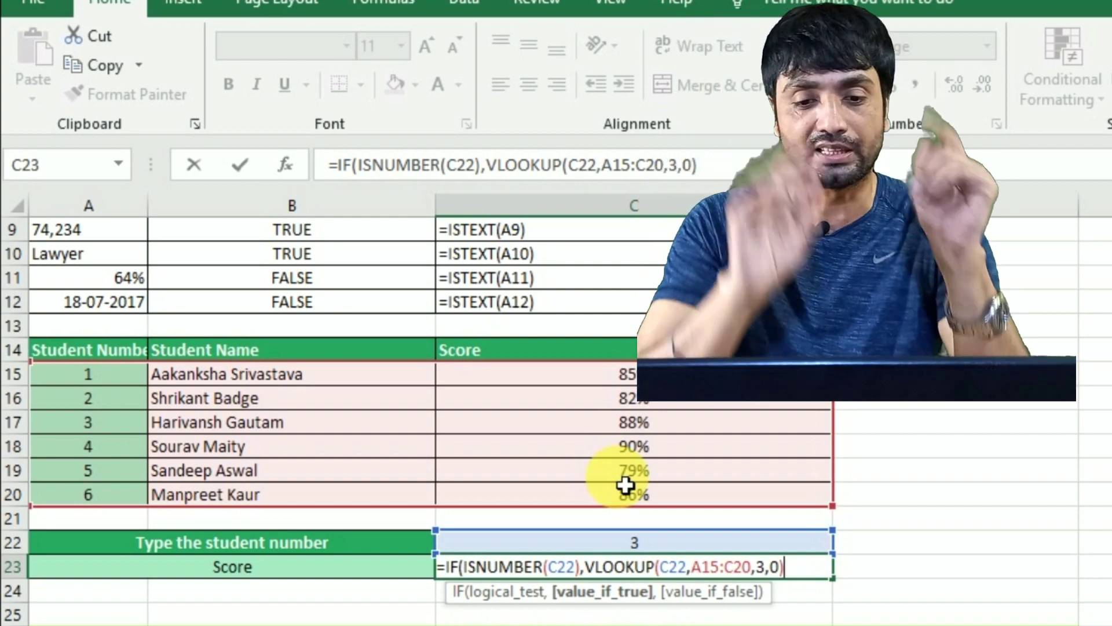
text(,)
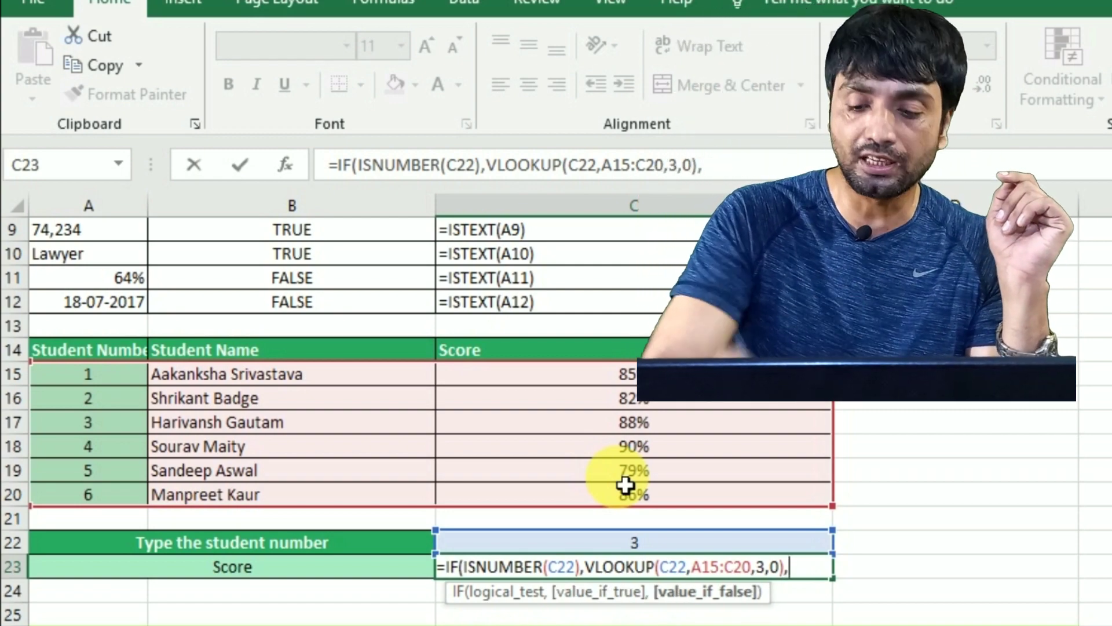
key(Return)
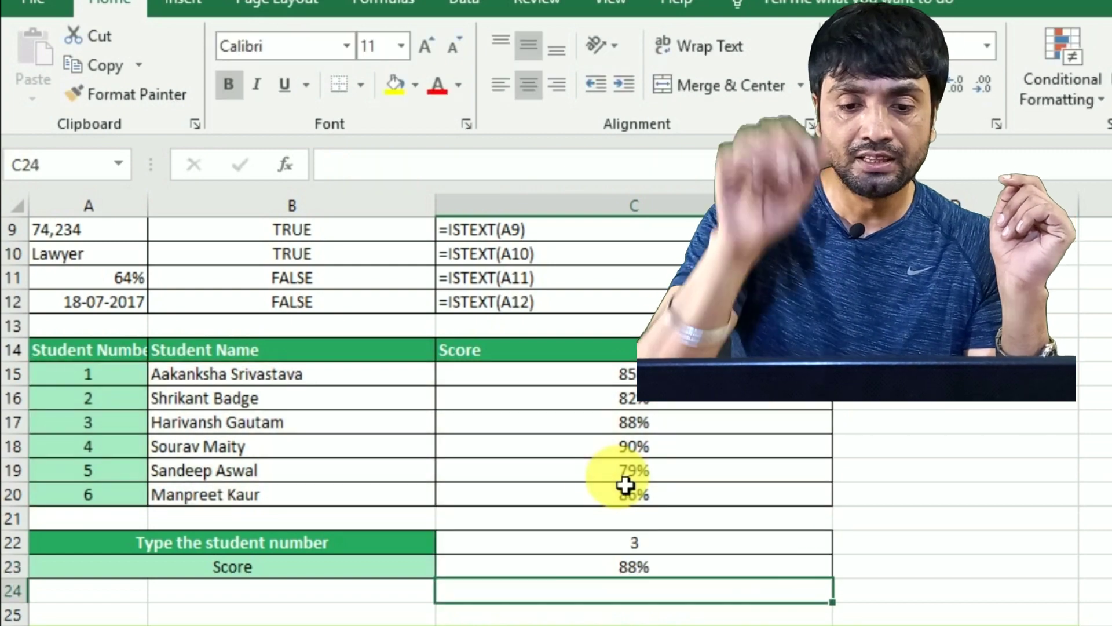
Enter the text "HJJ" as the student number in C22 to test the Score formula with a non-numeric entry
key(Up)
key(Up)
key(Down)
key(Up)
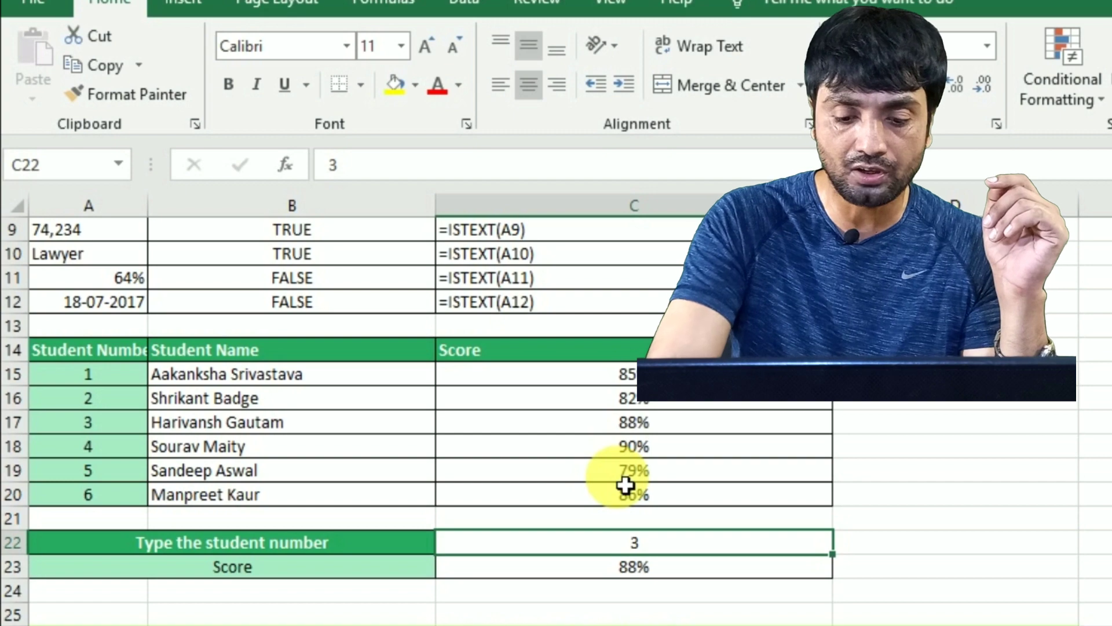
text(HJJ)
key(Return)
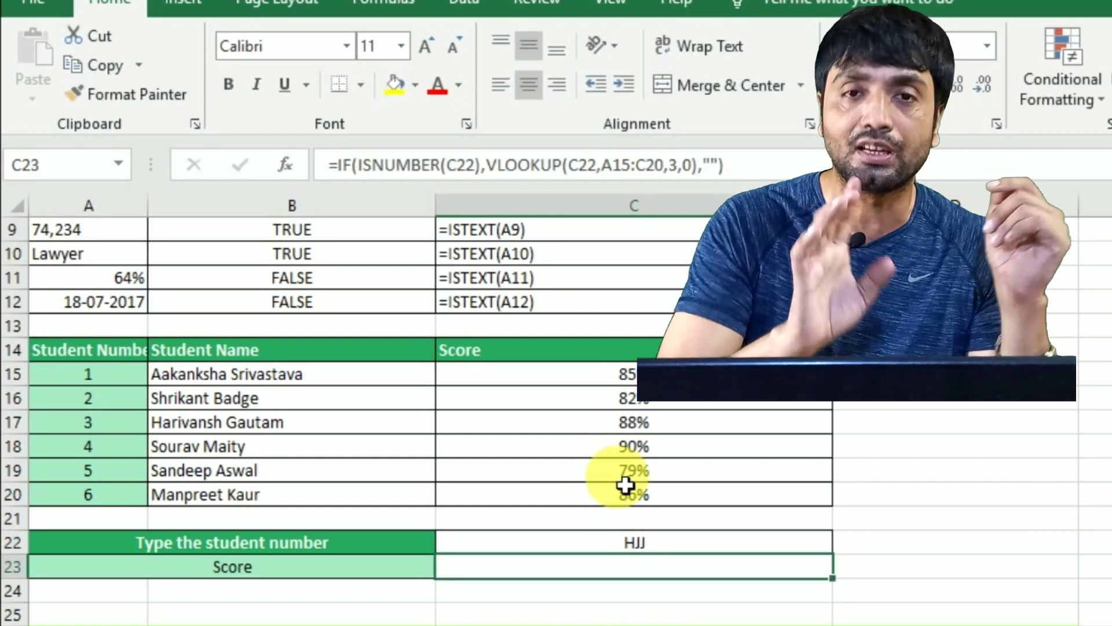
Enter 4 as the student number in C22 to test the Score formula with a numeric entry
key(Up)
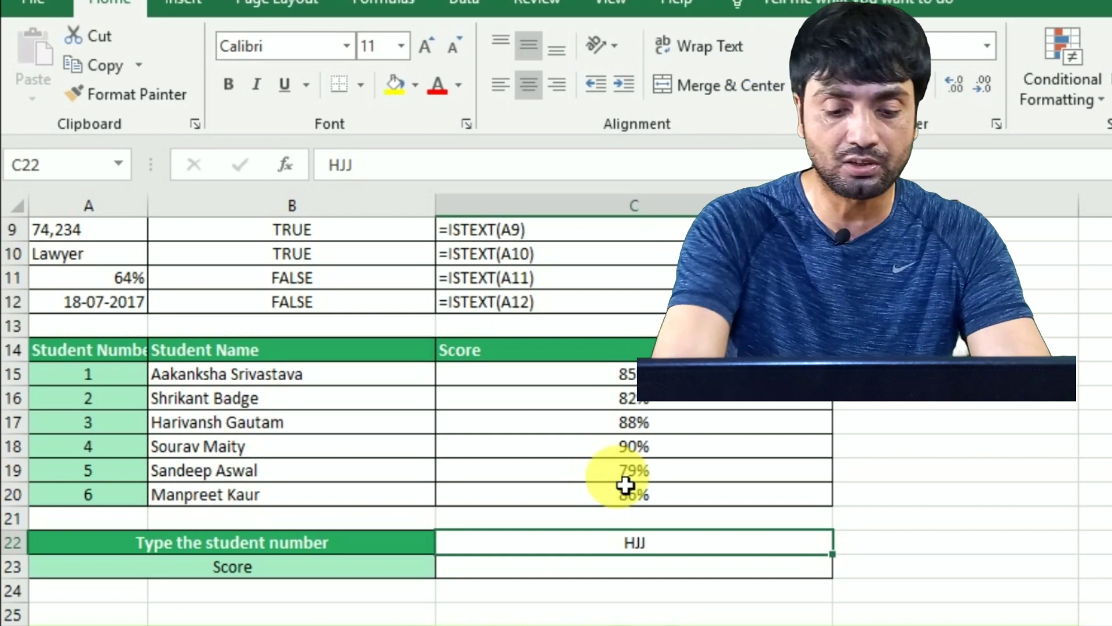
text(4)
key(Return)
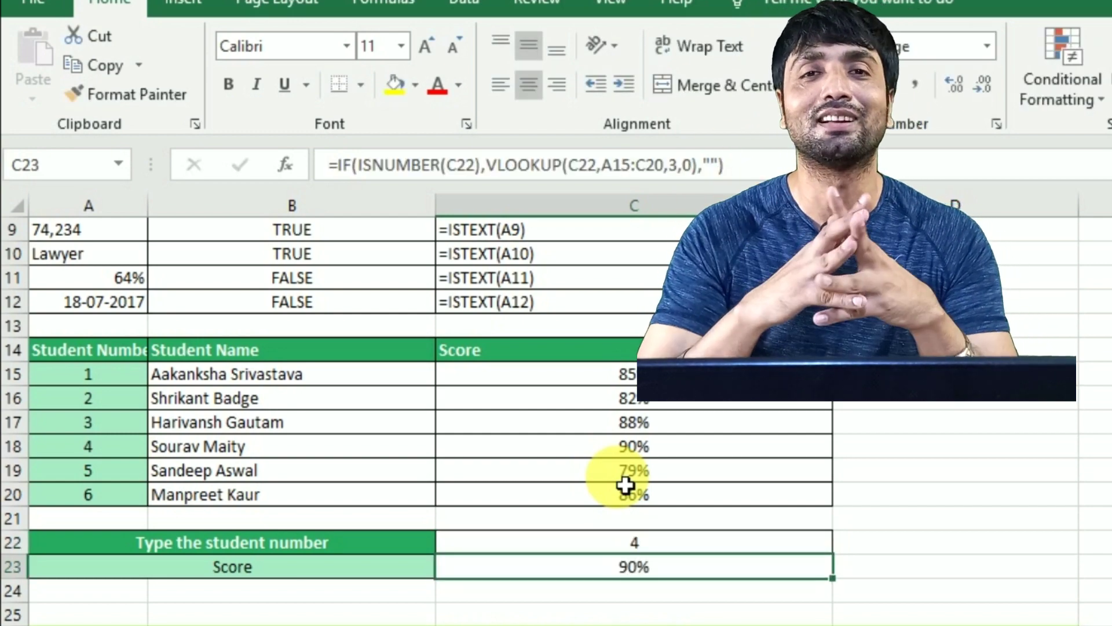
Begin an IF formula in the Score cell C46 with ISTEXT(C45) as its logical test
scroll(626, 485, down, 9)
click(627, 458)
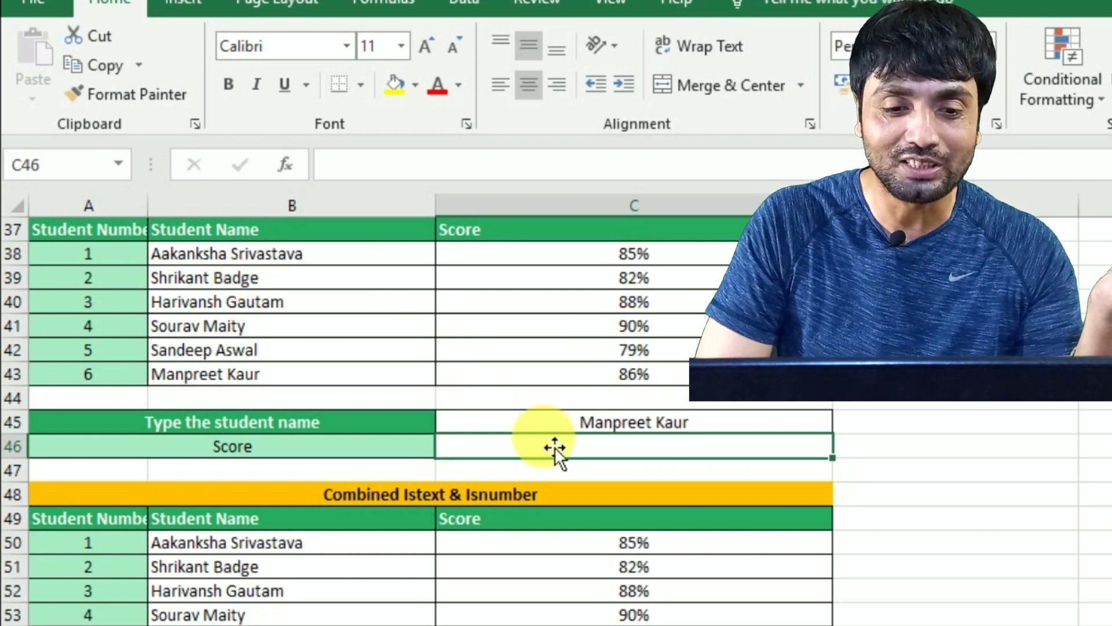
text(=IF)
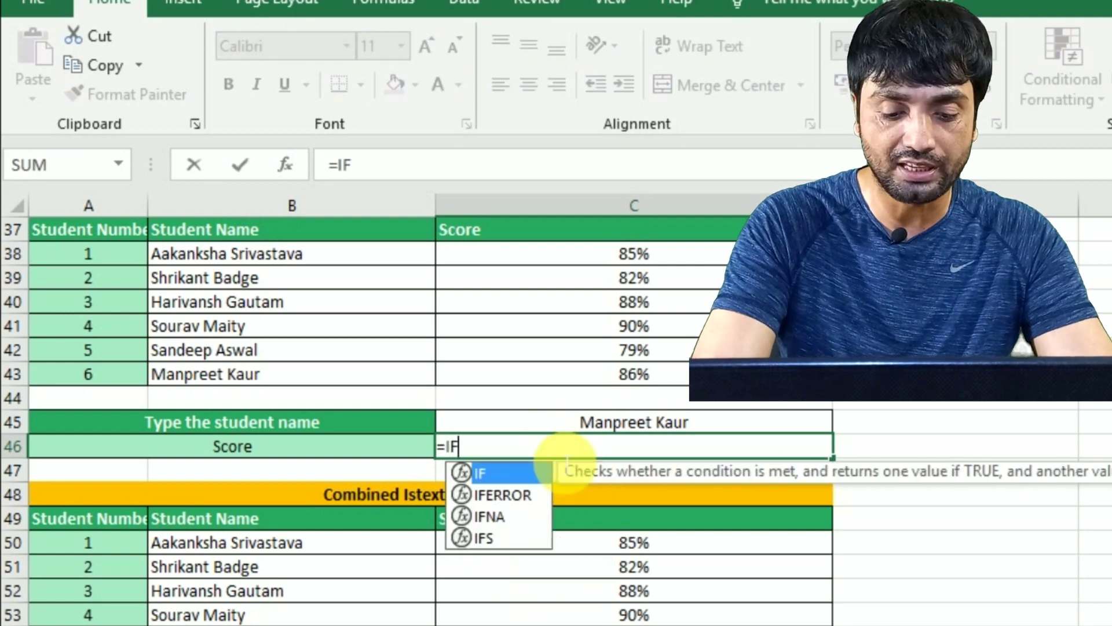
text((ISTEXT()
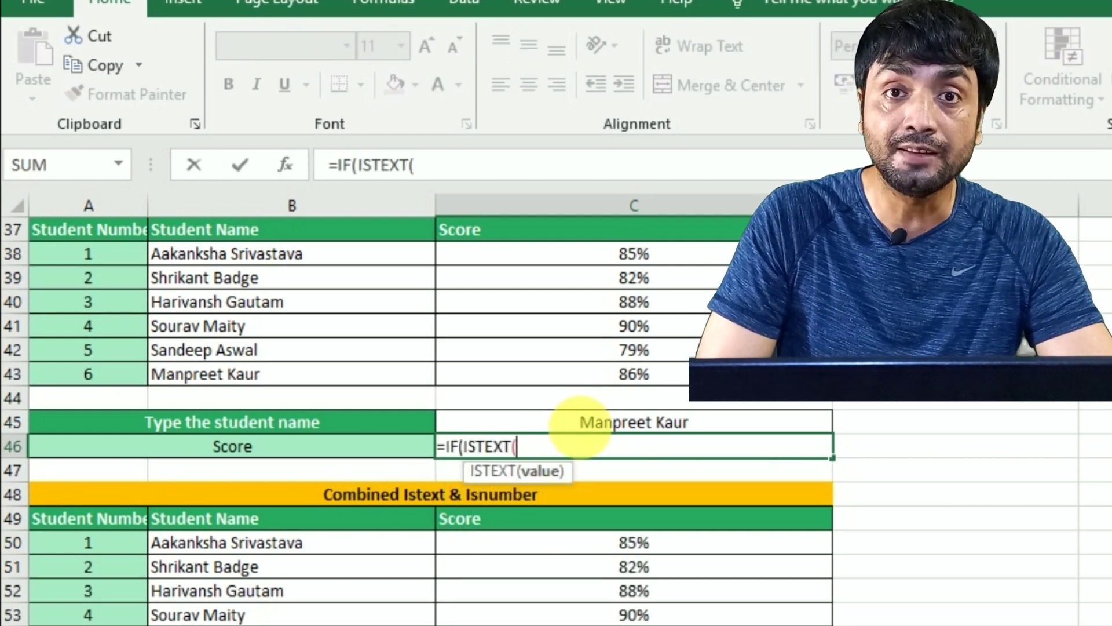
click(580, 426)
text(),)
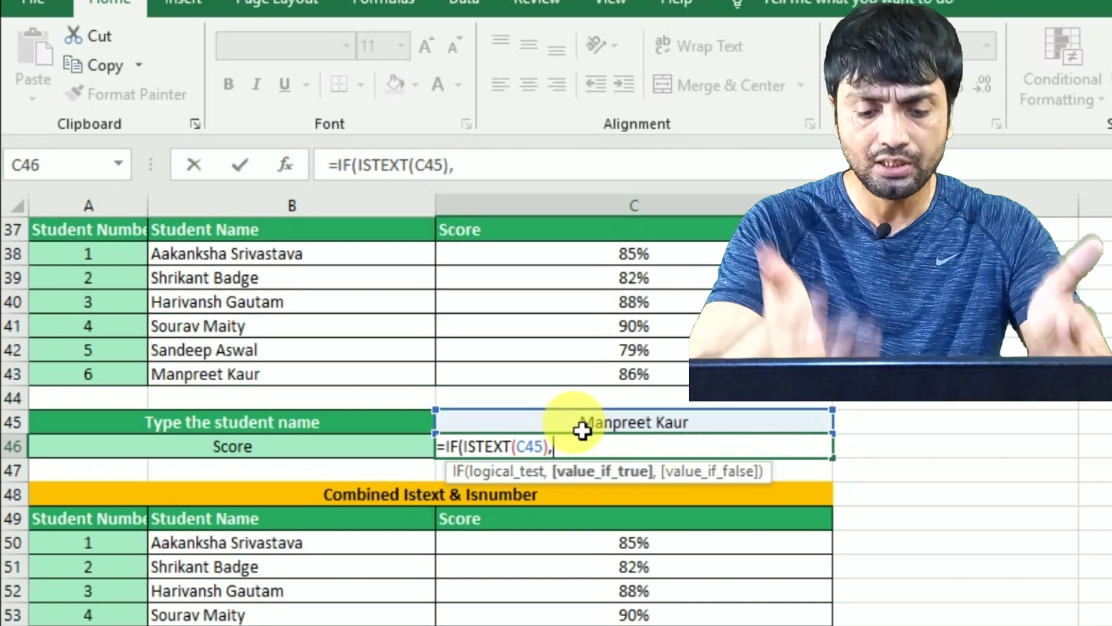
Complete the C46 formula with VLOOKUP(C45,B38:C43,2,0) as the true result and "" as the false result
text(VLO)
key(Tab)
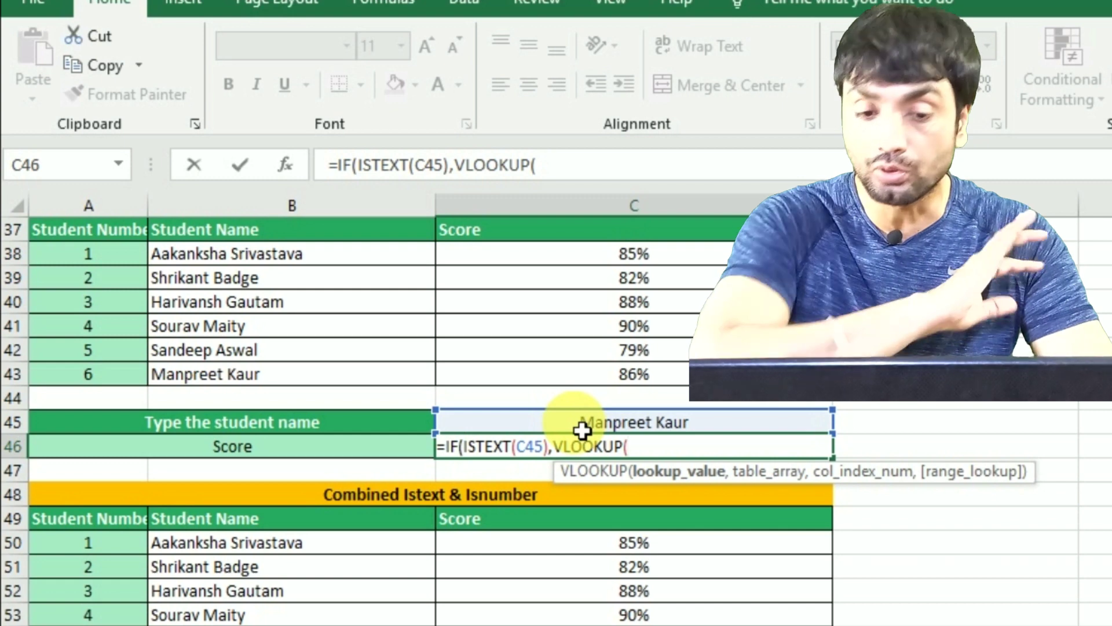
click(596, 432)
text(,)
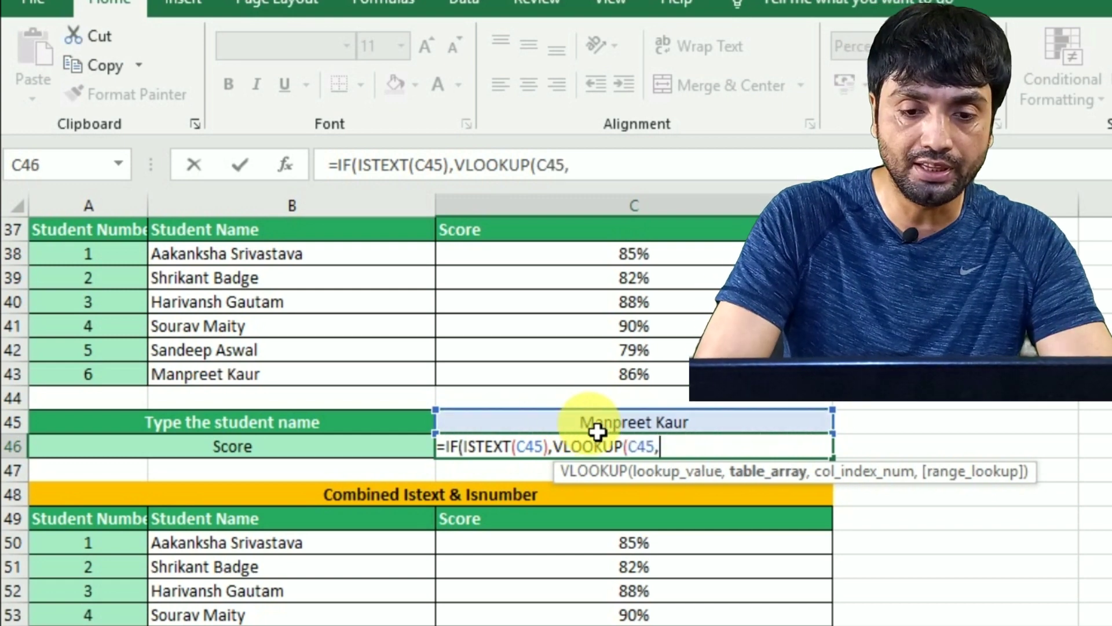
drag(168, 265, 630, 379)
text(,,0)
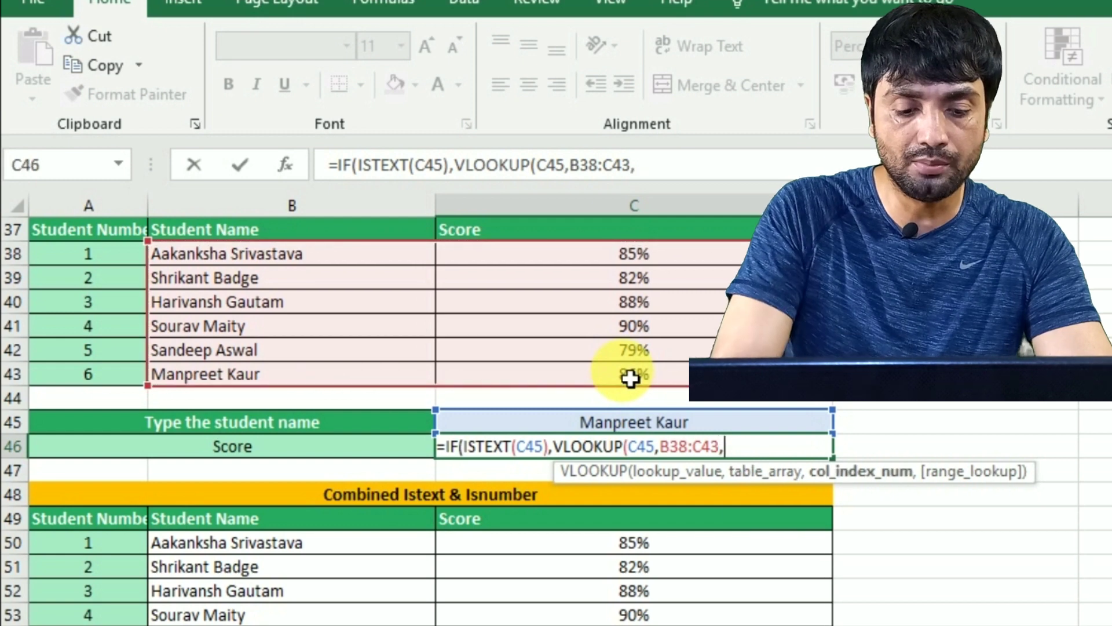
key(Left)
key(Left)
text(2)
key(End)
text(),)
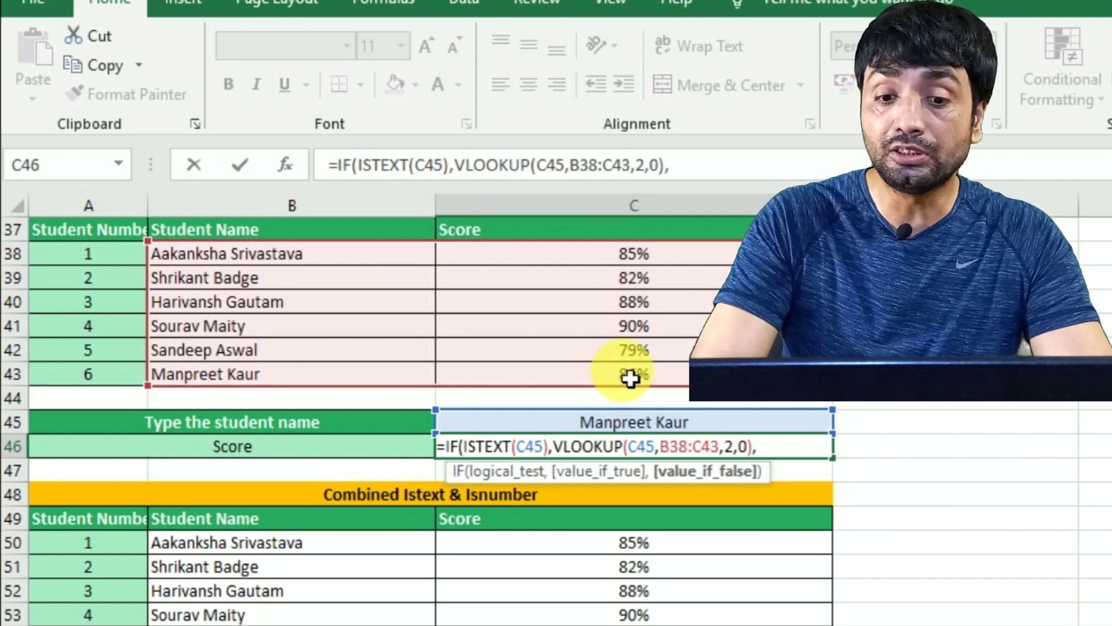
text(""))
key(Return)
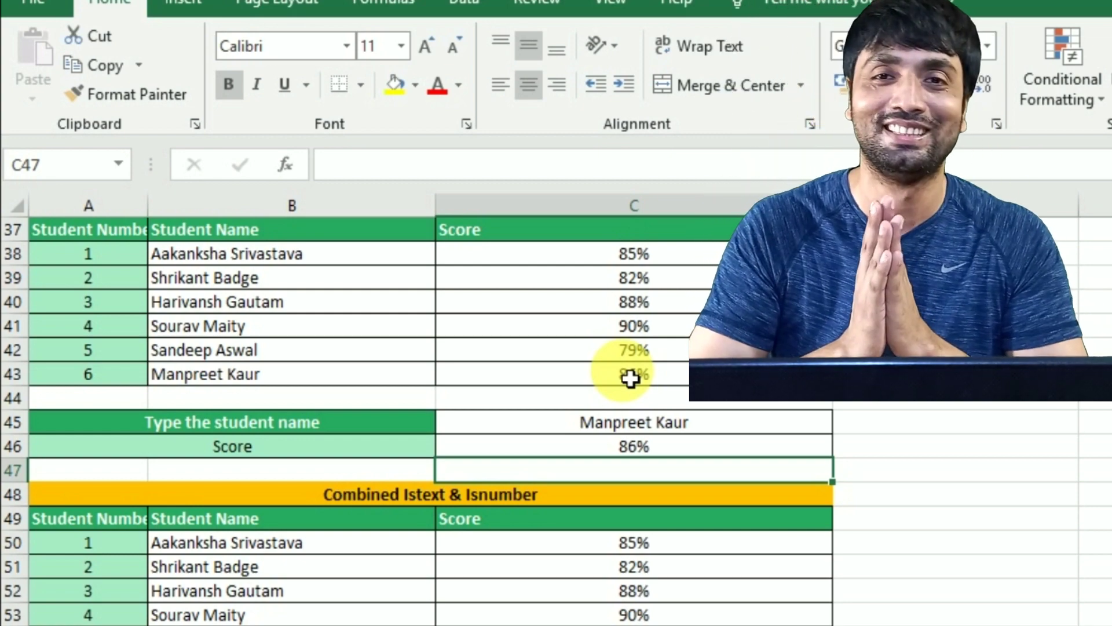
Begin an IF formula in the combined section's Score cell C59 with ISNUMBER(C58) as its logical test
key(Down)
key(Down)
key(Down)
key(Down)
key(Down)
key(Down)
key(Down)
key(Down)
key(Down)
key(Down)
key(Down)
key(Down)
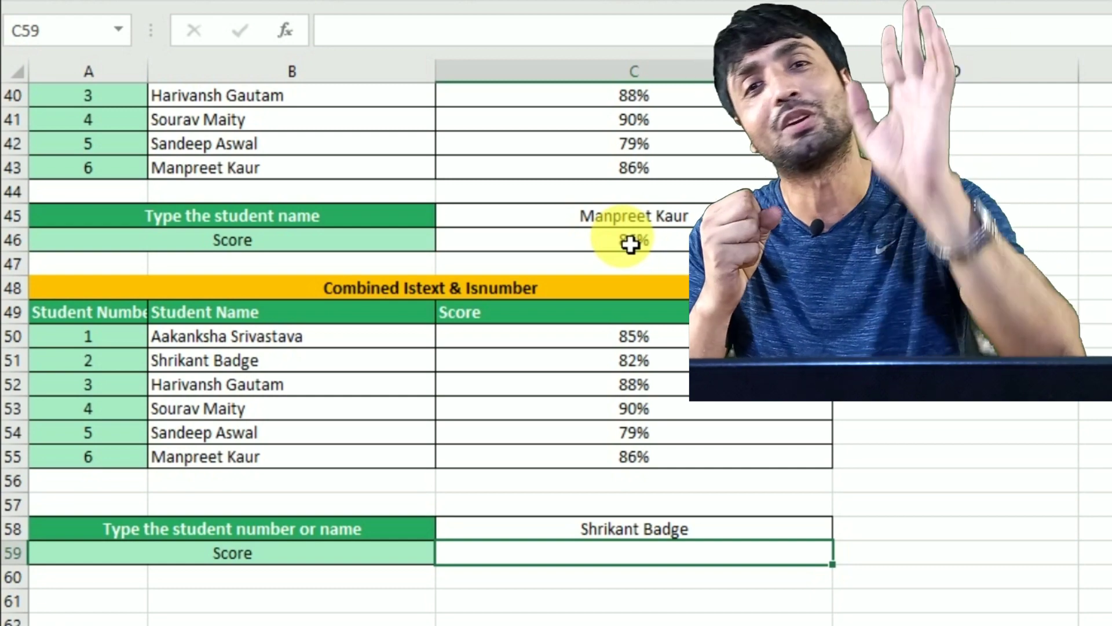
key(Up)
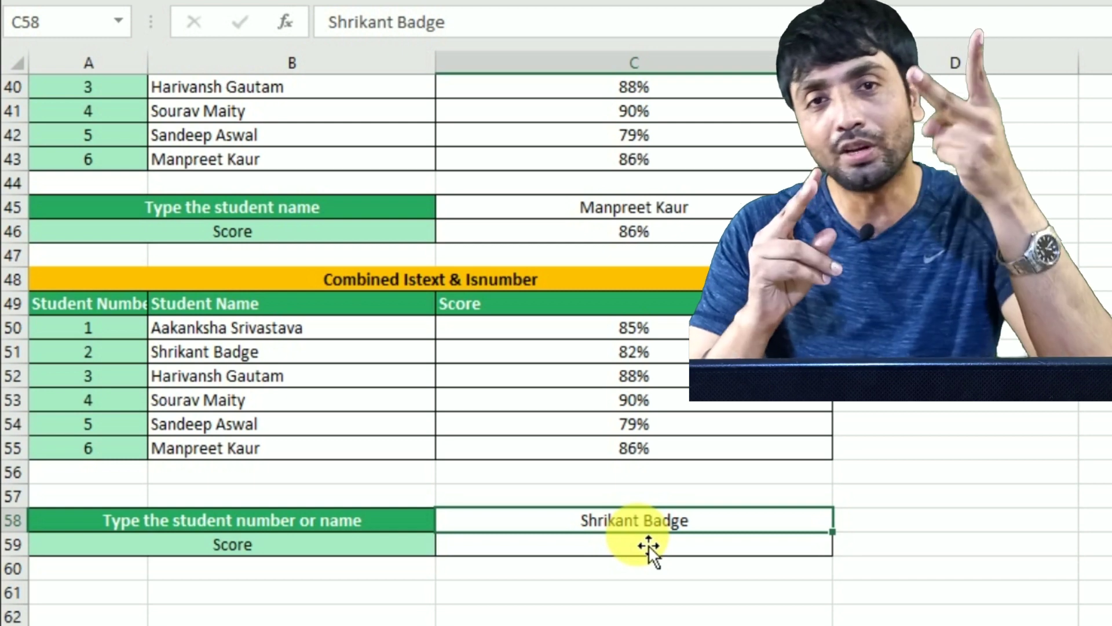
click(649, 545)
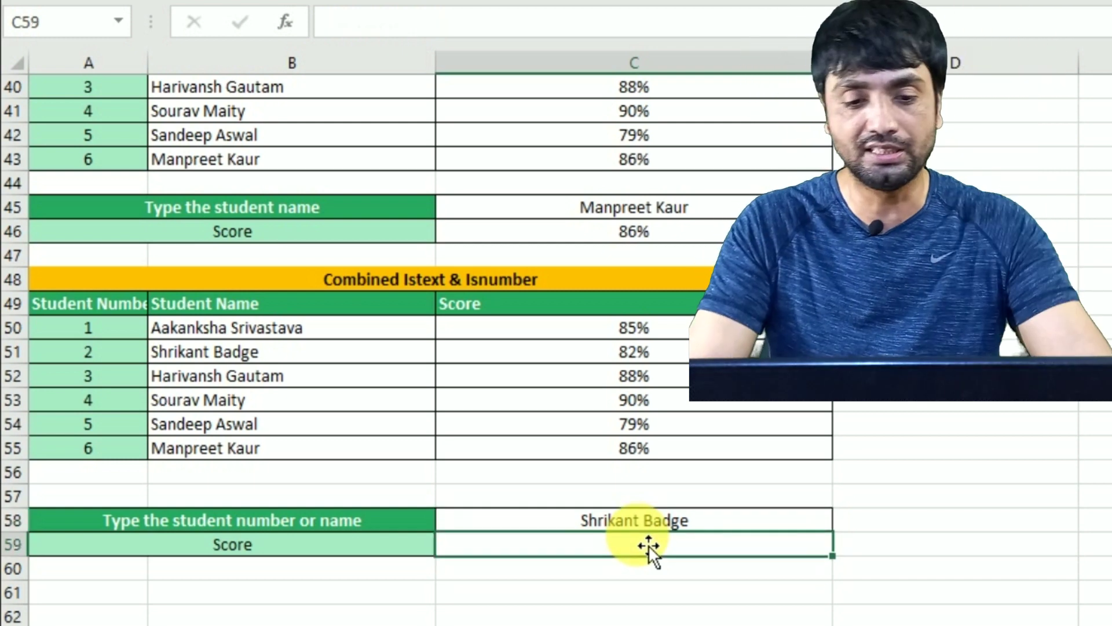
key(Up)
key(Down)
text(=IF()
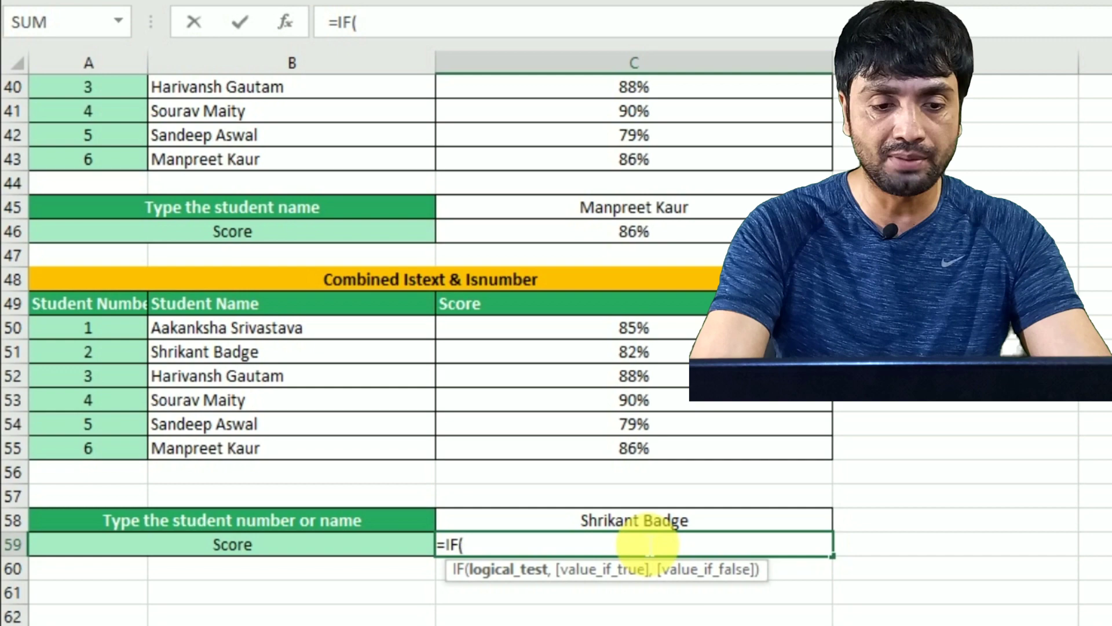
text(ISNUMBER()
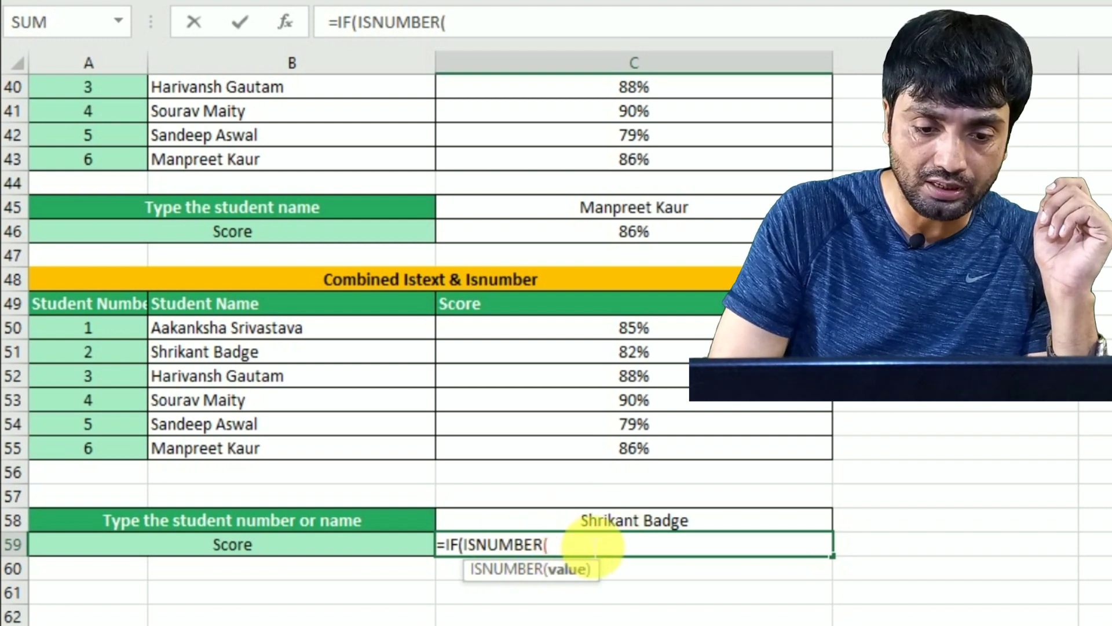
click(595, 526)
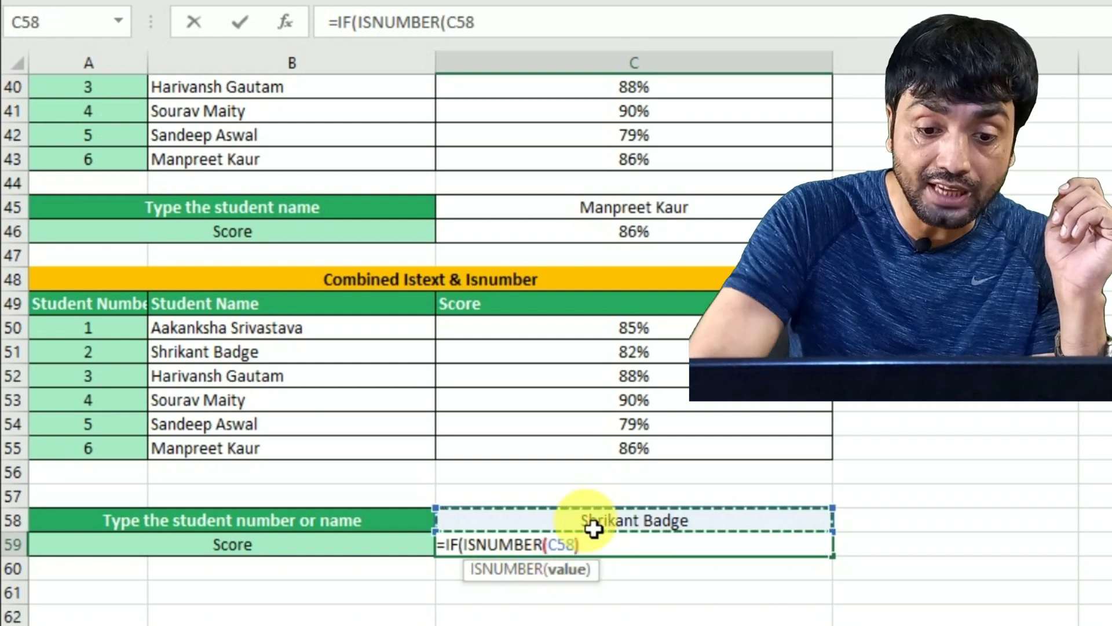
text())
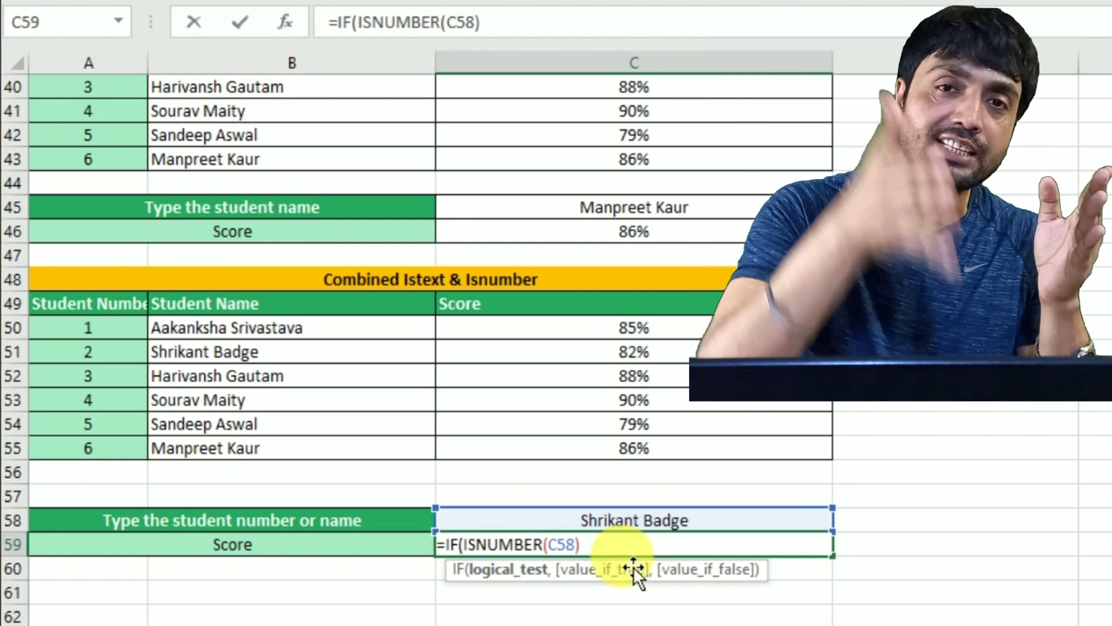
Add VLOOKUP(C58,A50:C55,3,0) as the true result of the IF formula in C59
text(,VLOOKUP()
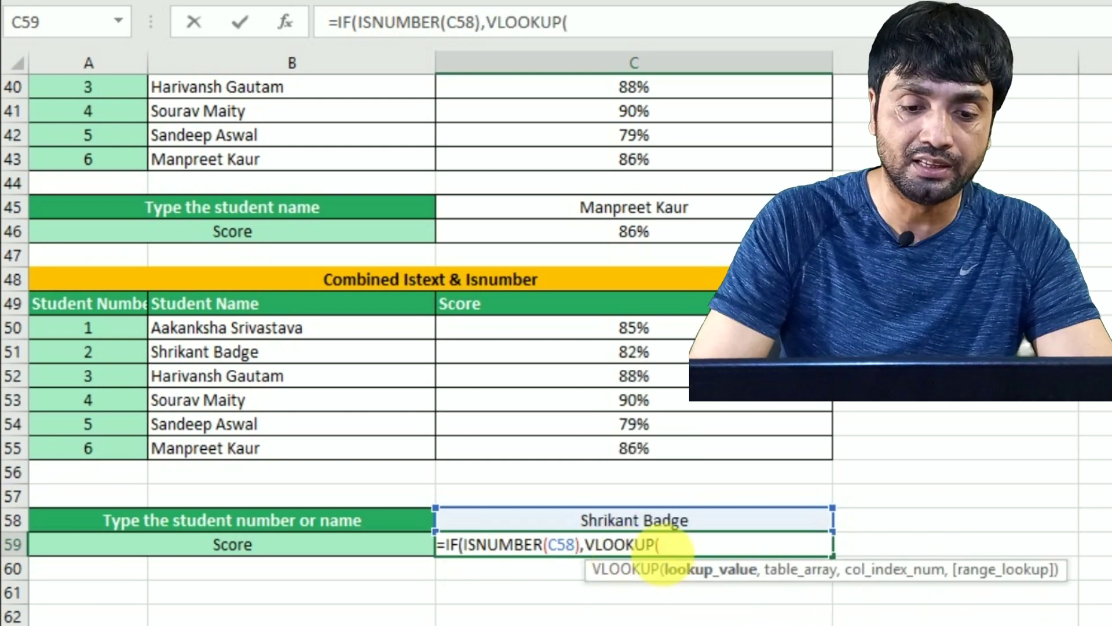
click(643, 525)
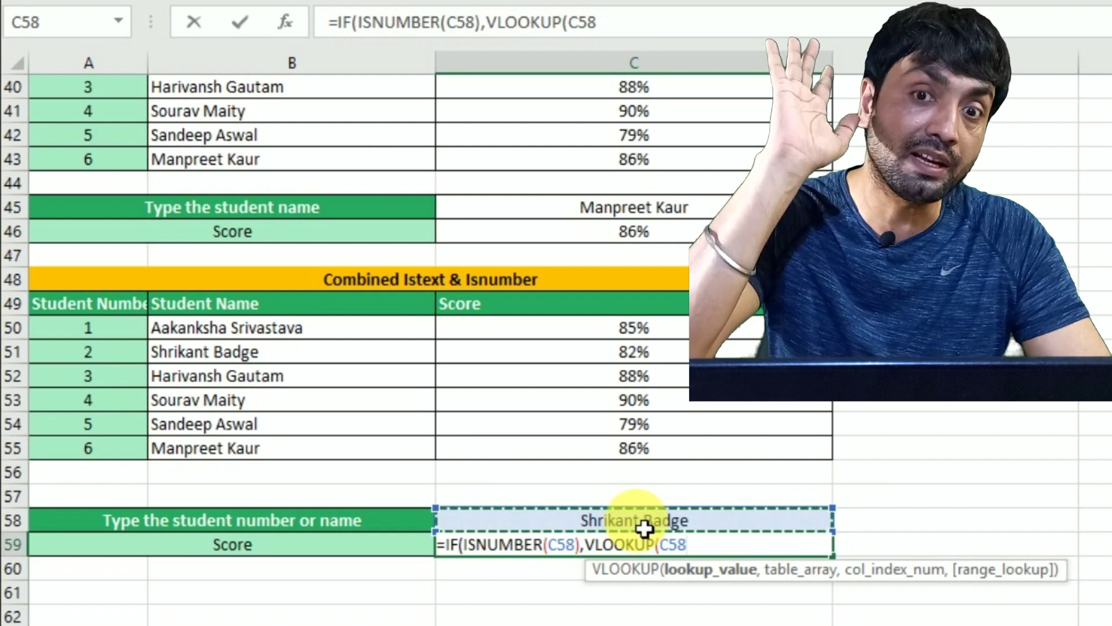
text(,)
drag(120, 325, 652, 449)
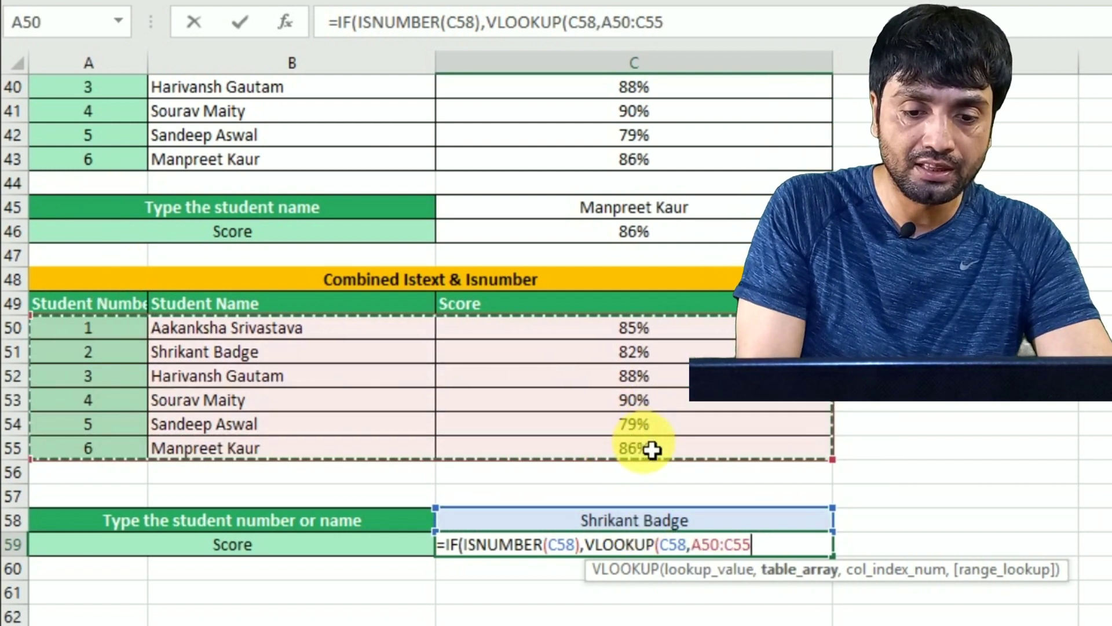
text(,3,0))
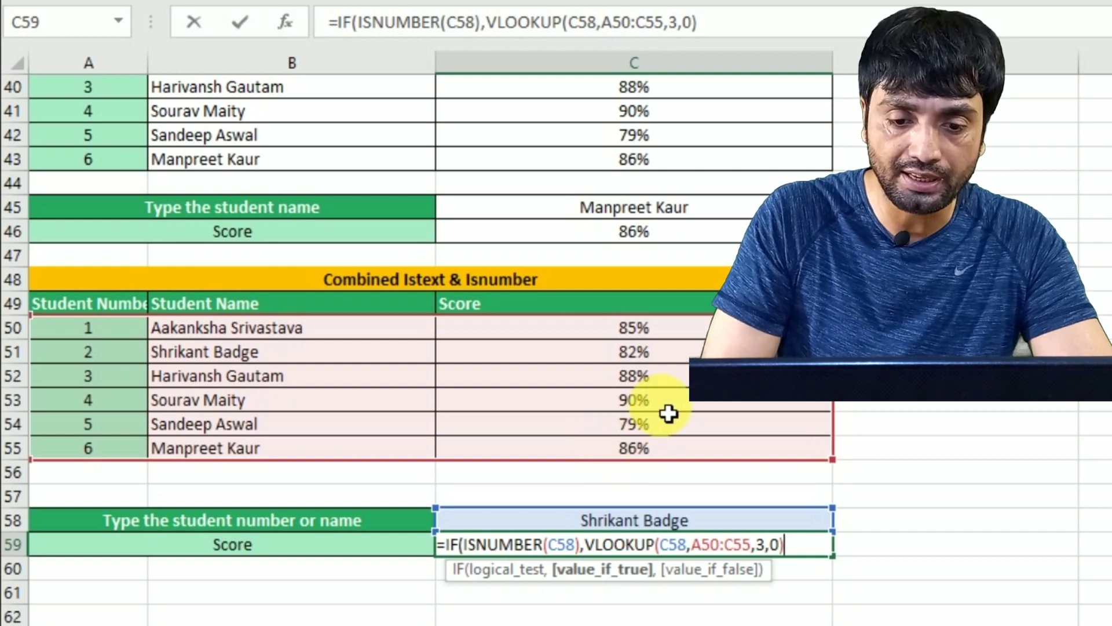
text(,)
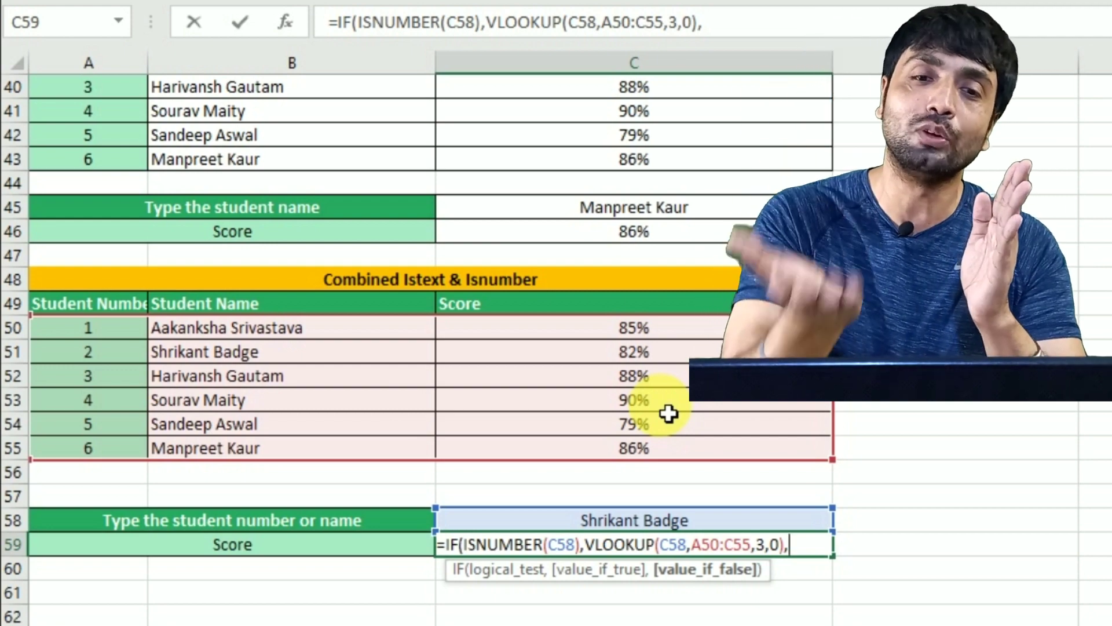
Complete the C59 formula with VLOOKUP(C58,B50:C55,2,0) as the false result
text(V)
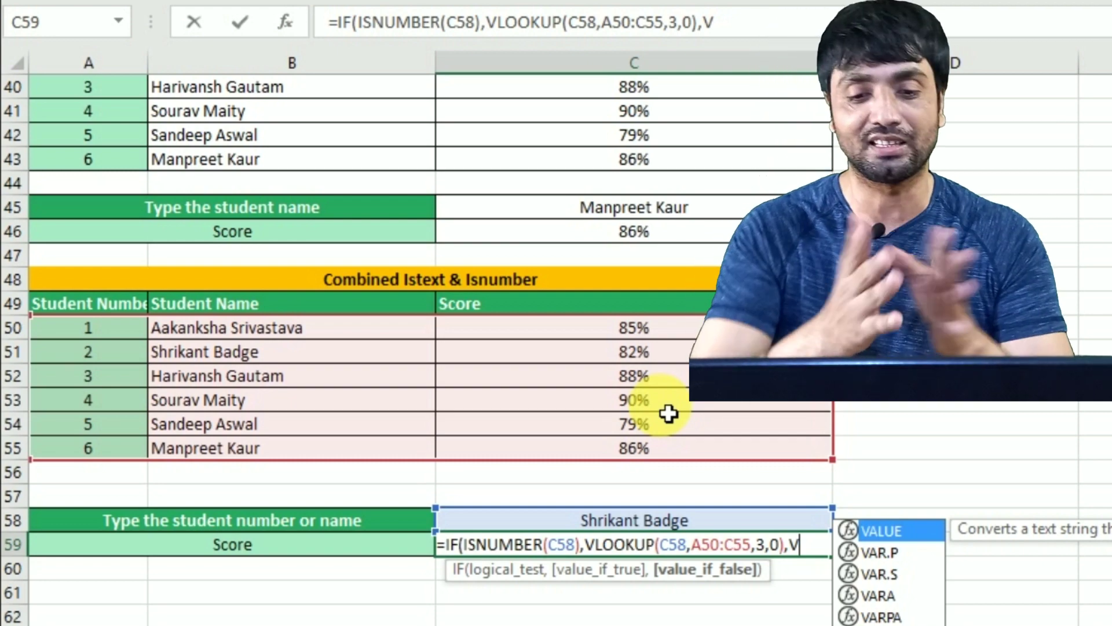
text(LOOKUP()
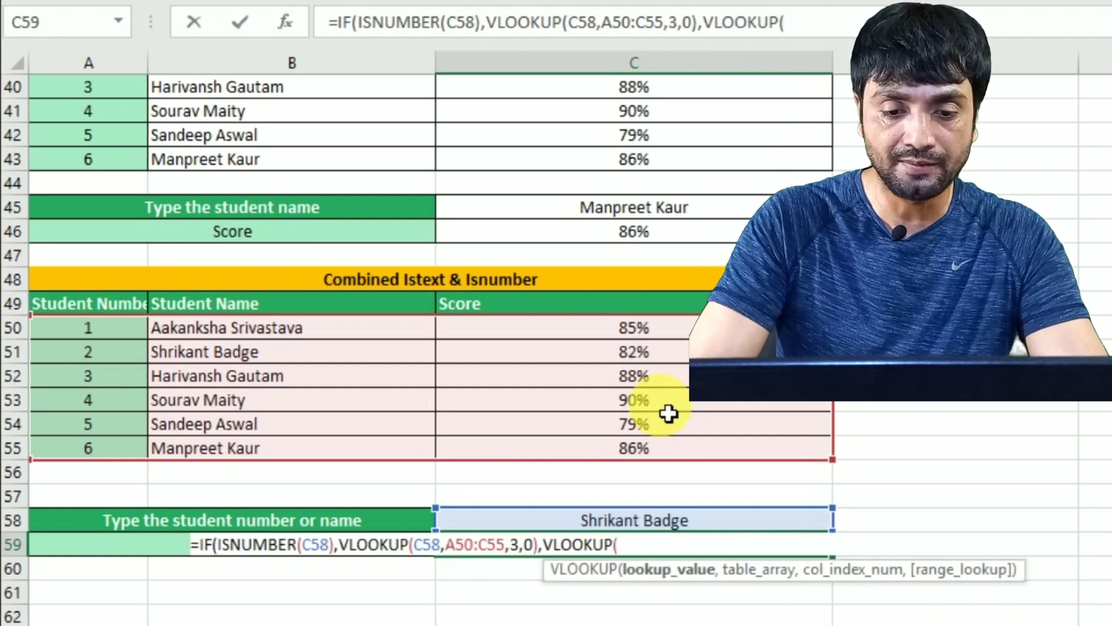
click(621, 526)
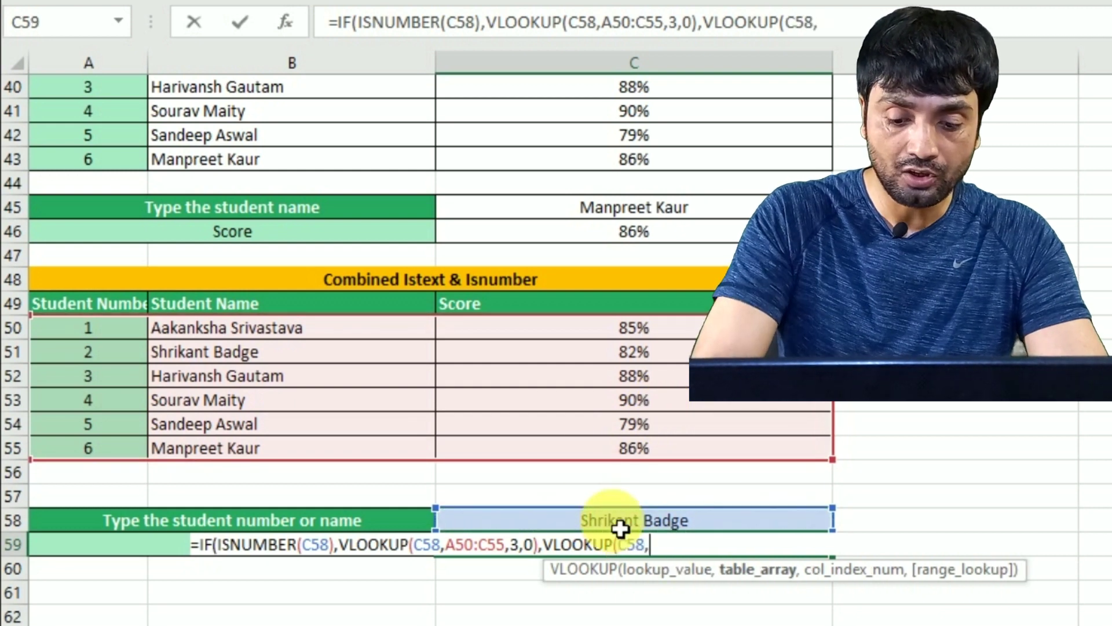
text(,)
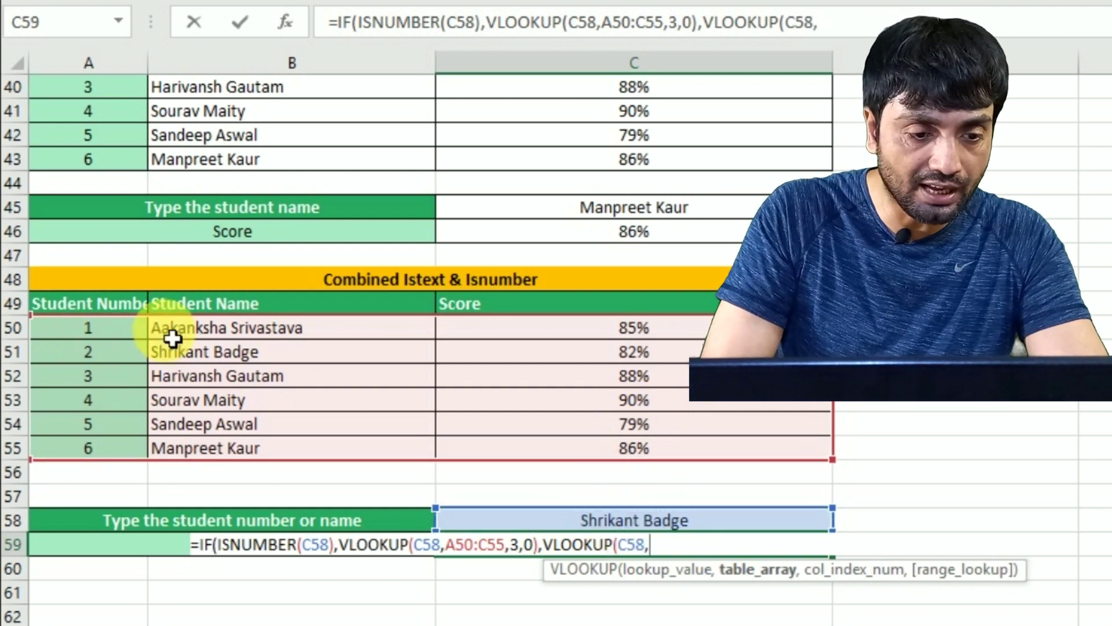
drag(180, 326, 560, 467)
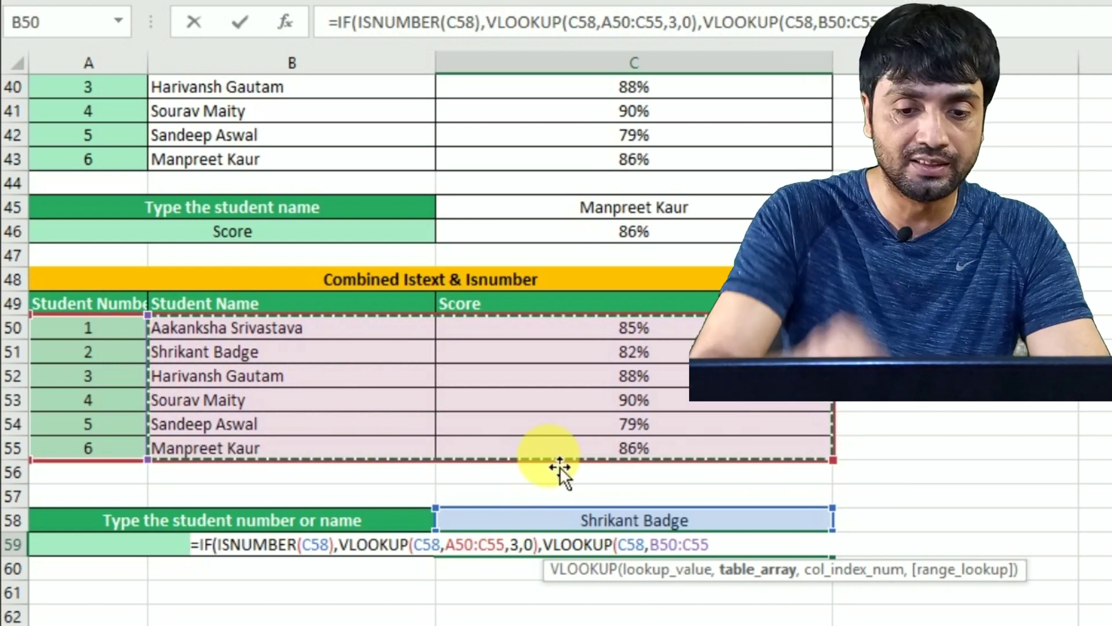
text(,2,0)
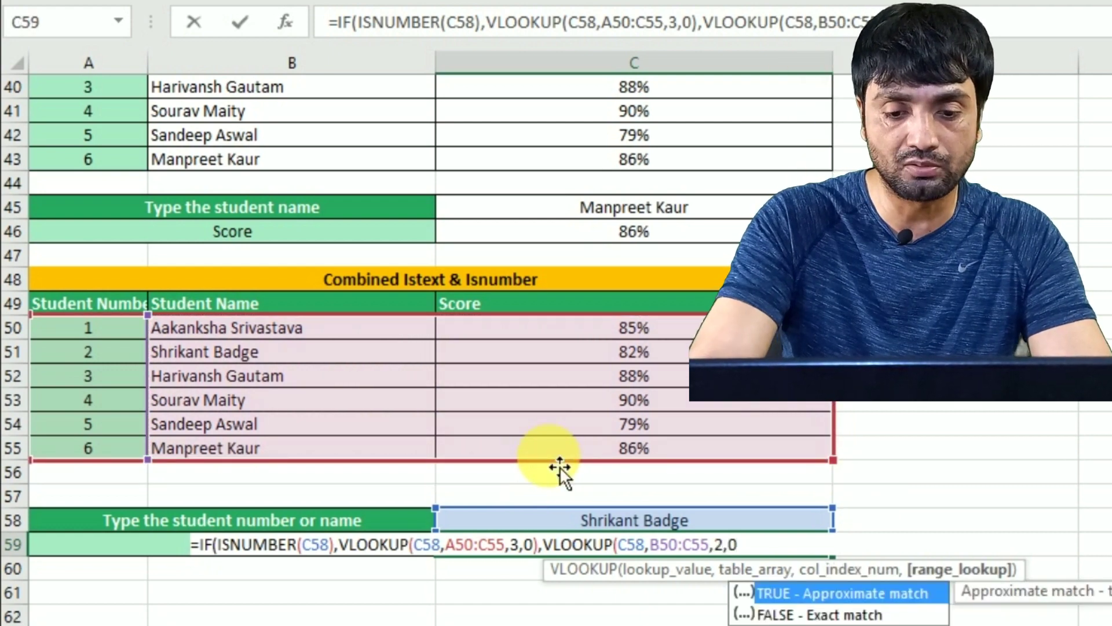
text()))
key(Return)
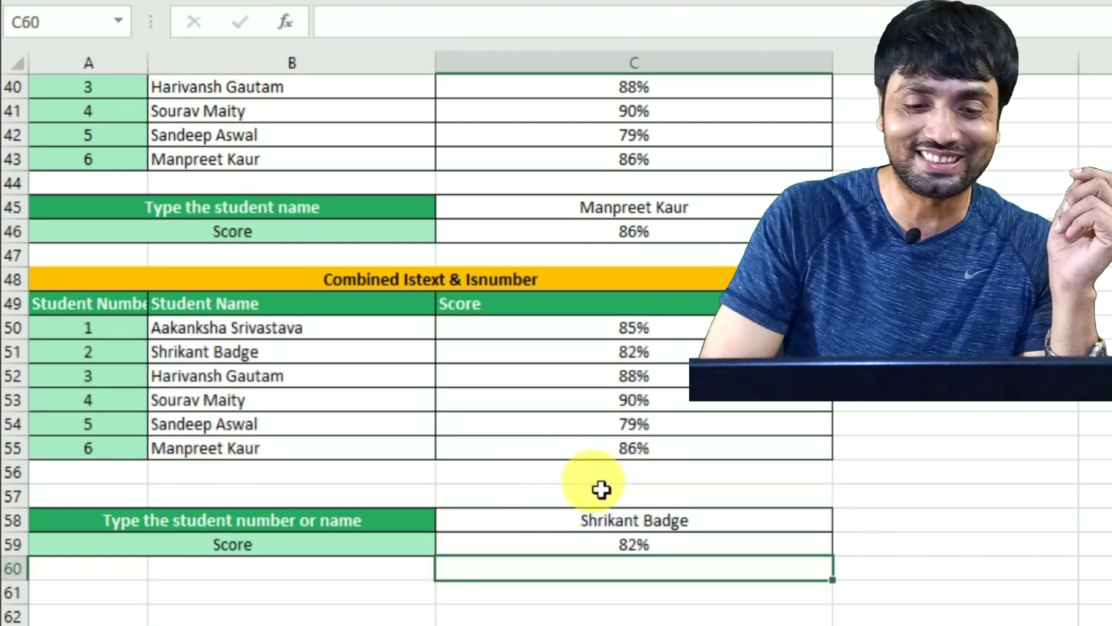
Review the combined Score formula in C59 and its highlighted lookup ranges without changing it
click(614, 550)
double_click(613, 550)
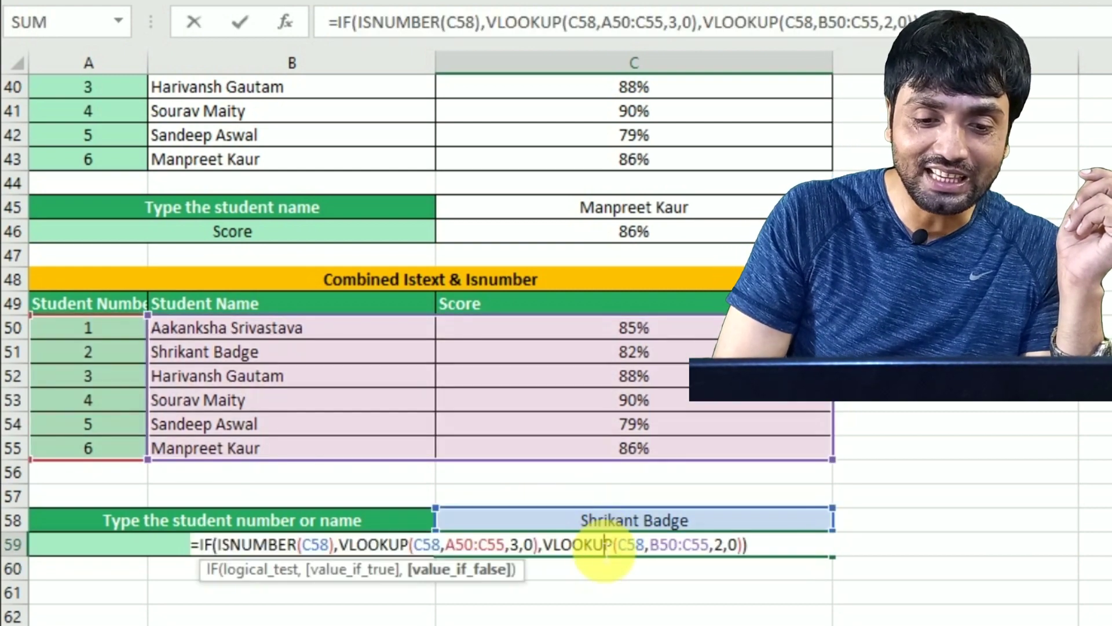
key(Escape)
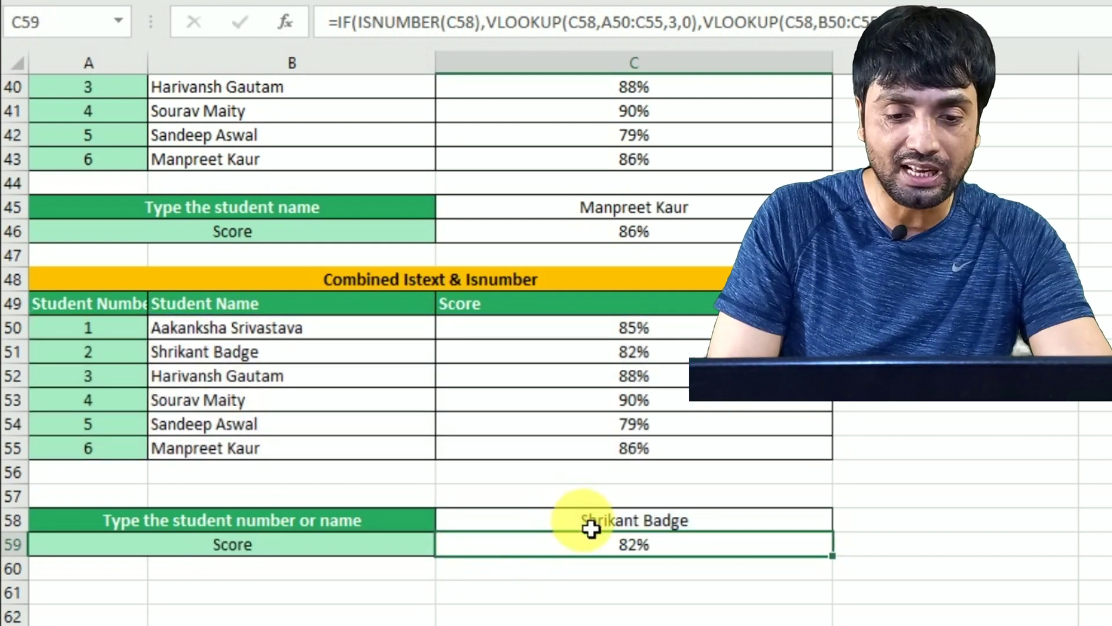
Enter 4 in C58 to test the combined formula by number, and compare the score with the student table
click(590, 526)
text(4)
key(Return)
key(Up)
key(Up)
key(Up)
key(Up)
key(Up)
key(Up)
key(Down)
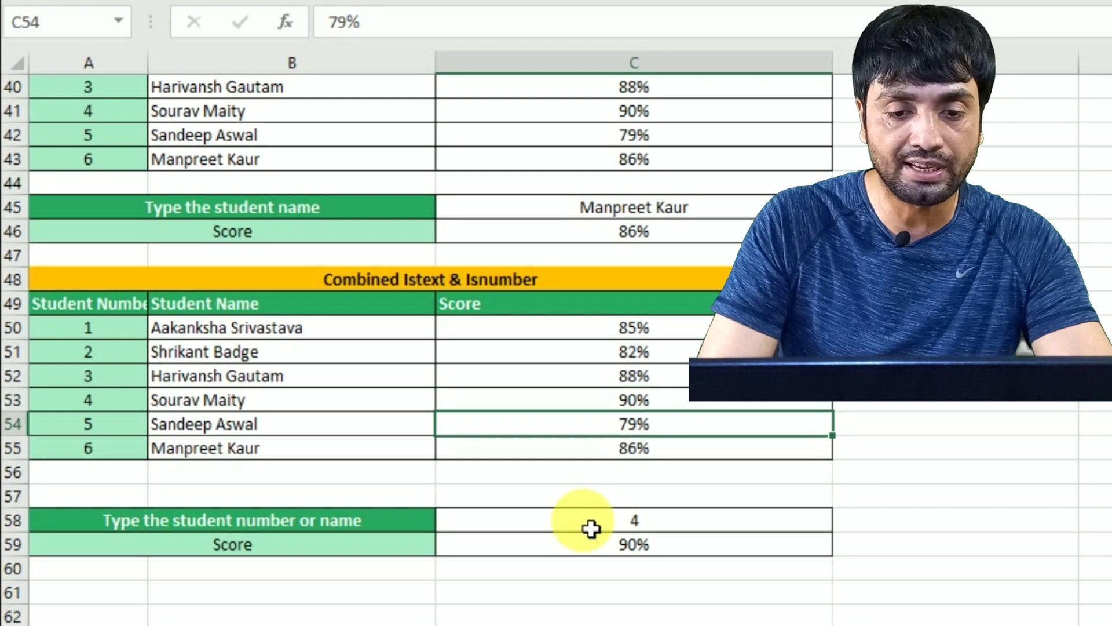
Enter the name of student number 6 in C58 to test the combined formula by name, and compare the score with the student table
key(Down)
key(Down)
key(Down)
key(Down)
key(Down)
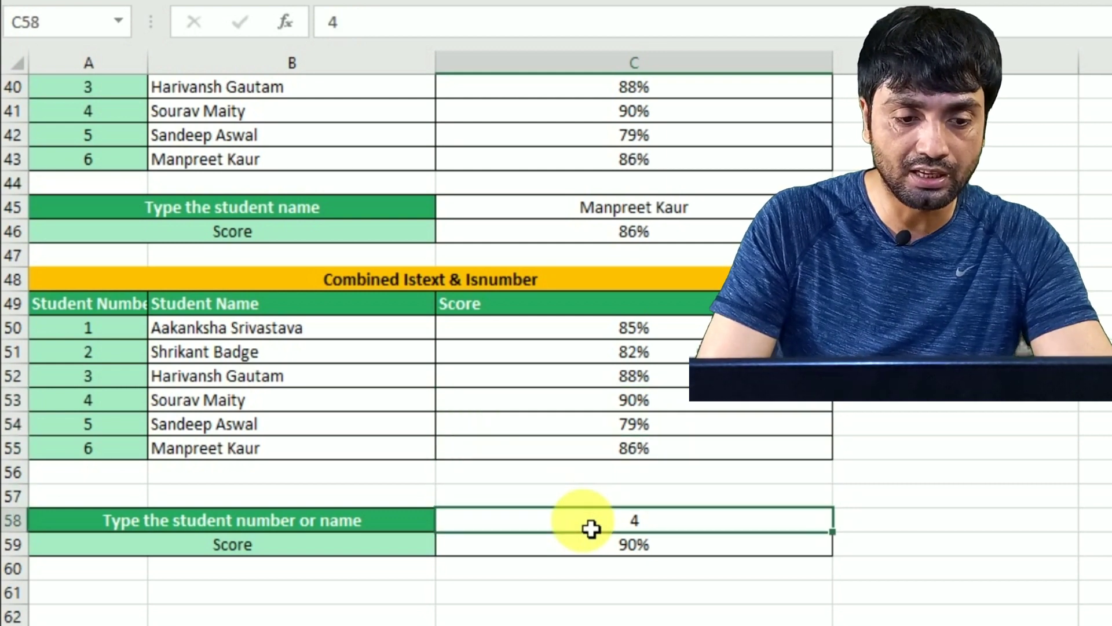
text(mAN)
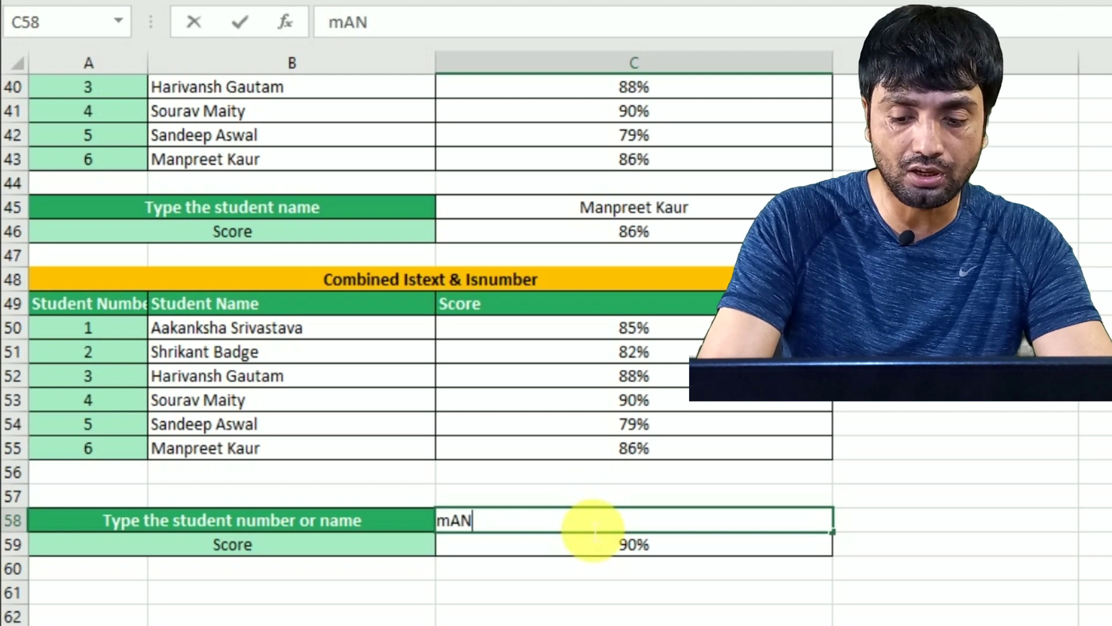
text(PREET Kaur)
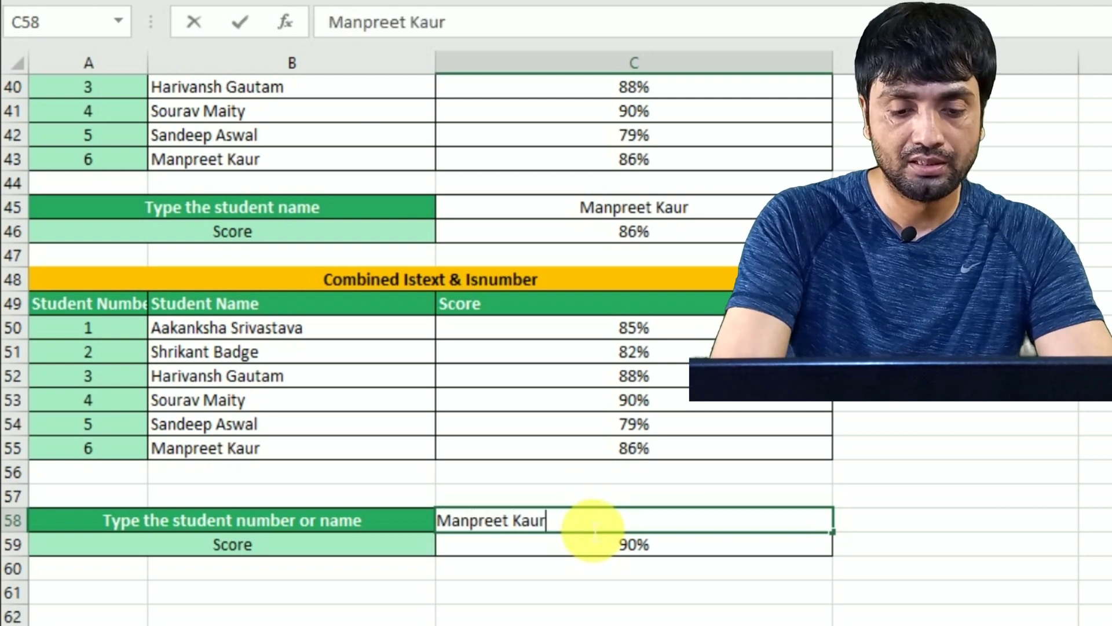
key(Return)
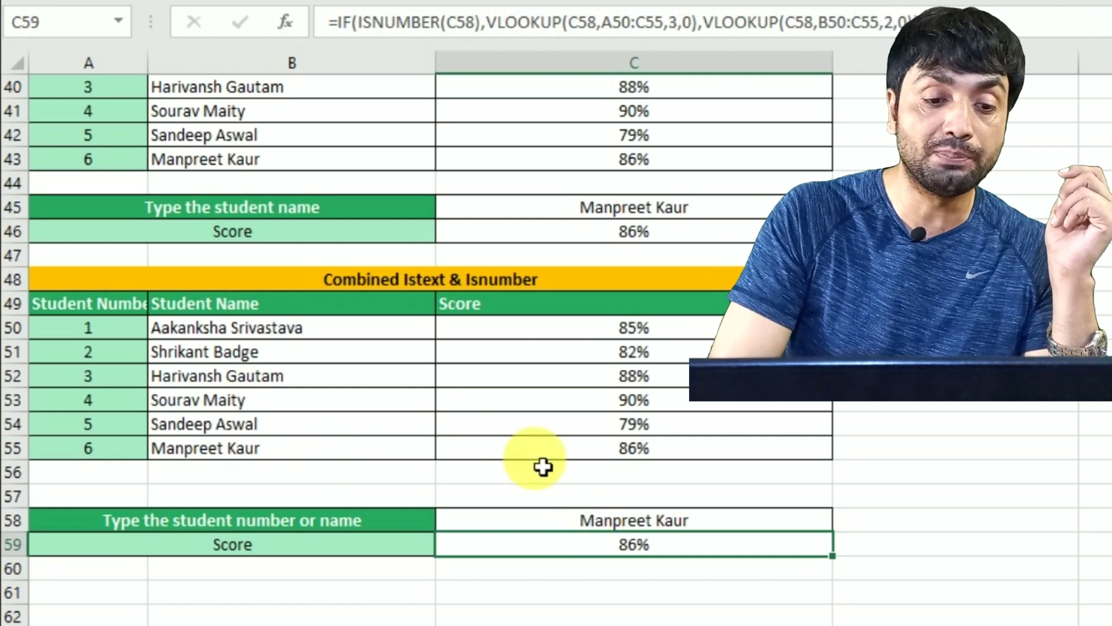
click(661, 455)
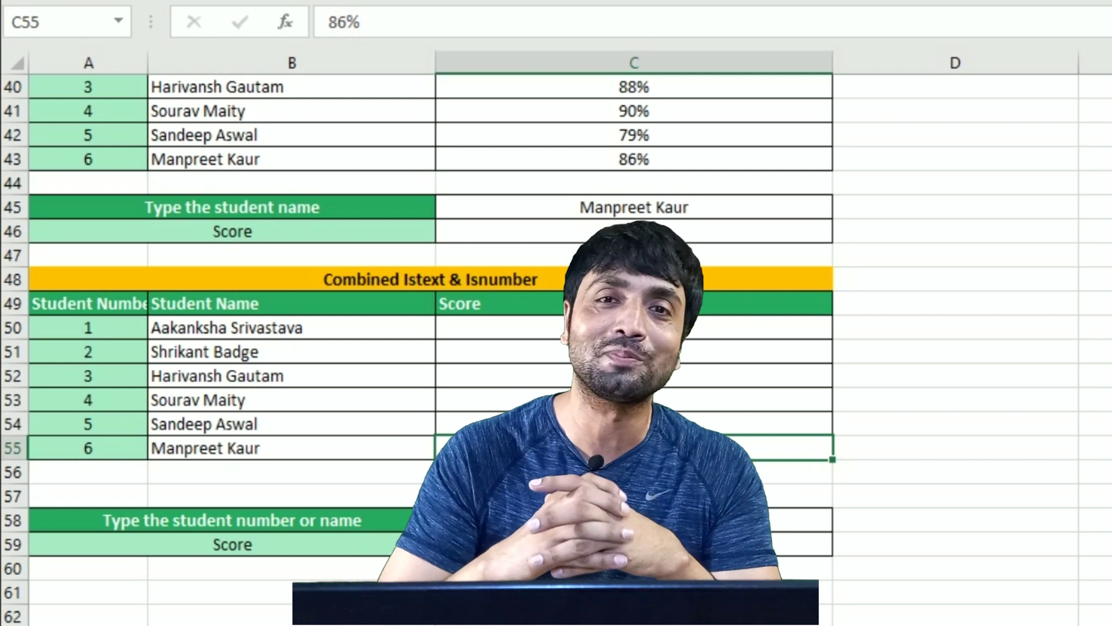
Select the empty cell range E44:H48 beside the student tables
key(Right)
key(Right)
key(Right)
key(Right)
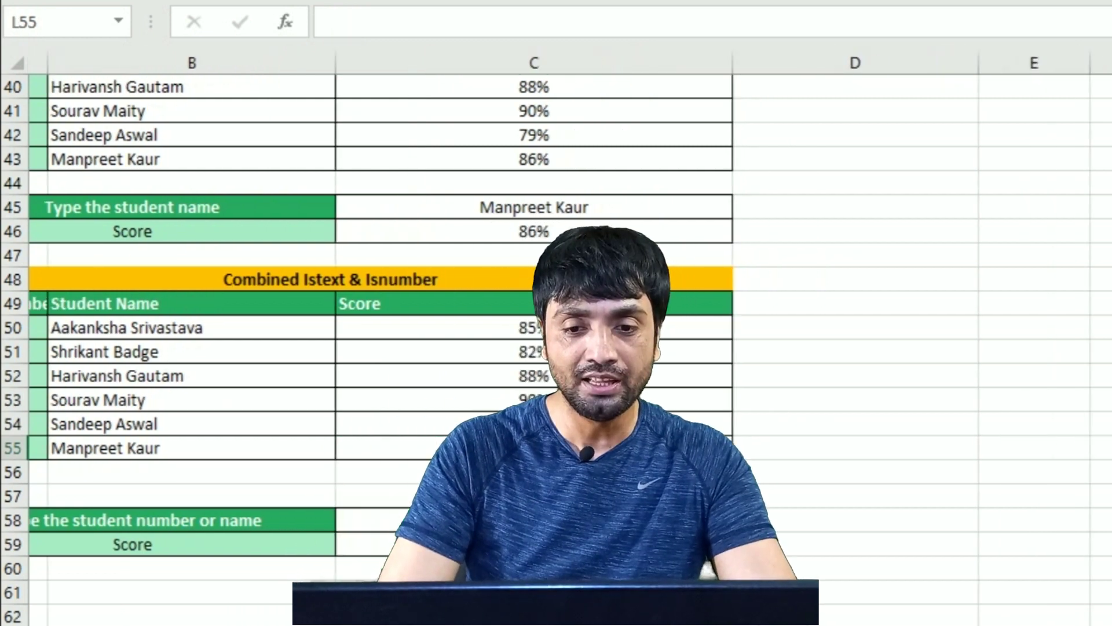
key(Up)
key(Up)
key(Up)
key(Up)
key(Up)
key(Up)
key(Up)
key(Up)
key(Up)
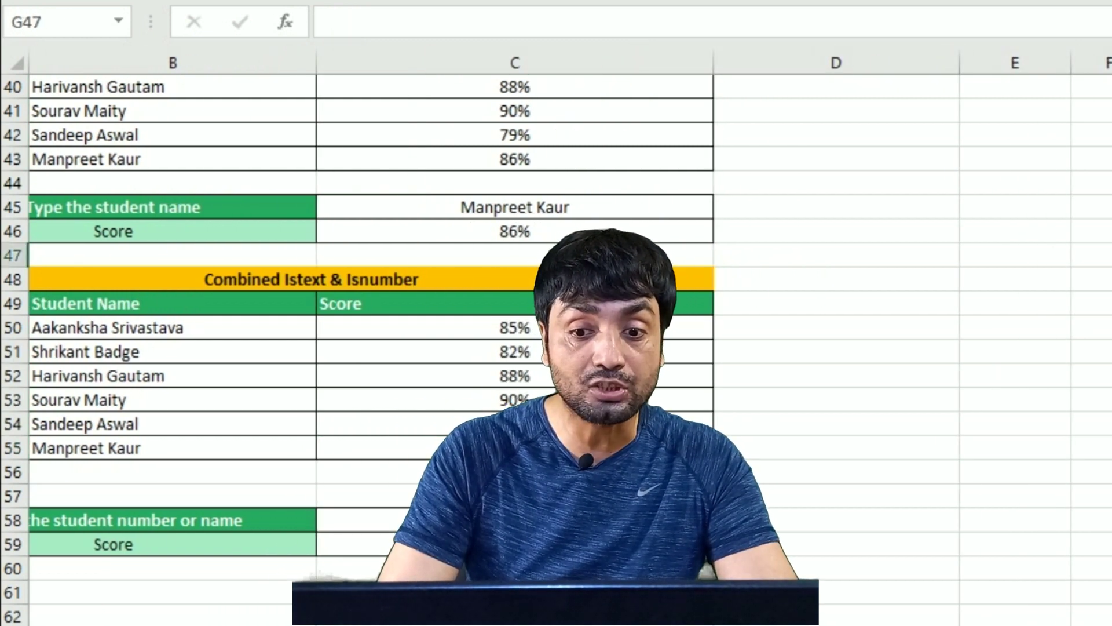
key(Left)
key(Left)
key(Up)
key(Up)
key(shift+Right)
key(shift+Right)
key(shift+Right)
key(shift+Down)
key(shift+Down)
key(shift+Down)
key(shift+Down)
key(shift+Down)
key(shift+Down)
key(shift+Down)
key(shift+Down)
key(shift+Down)
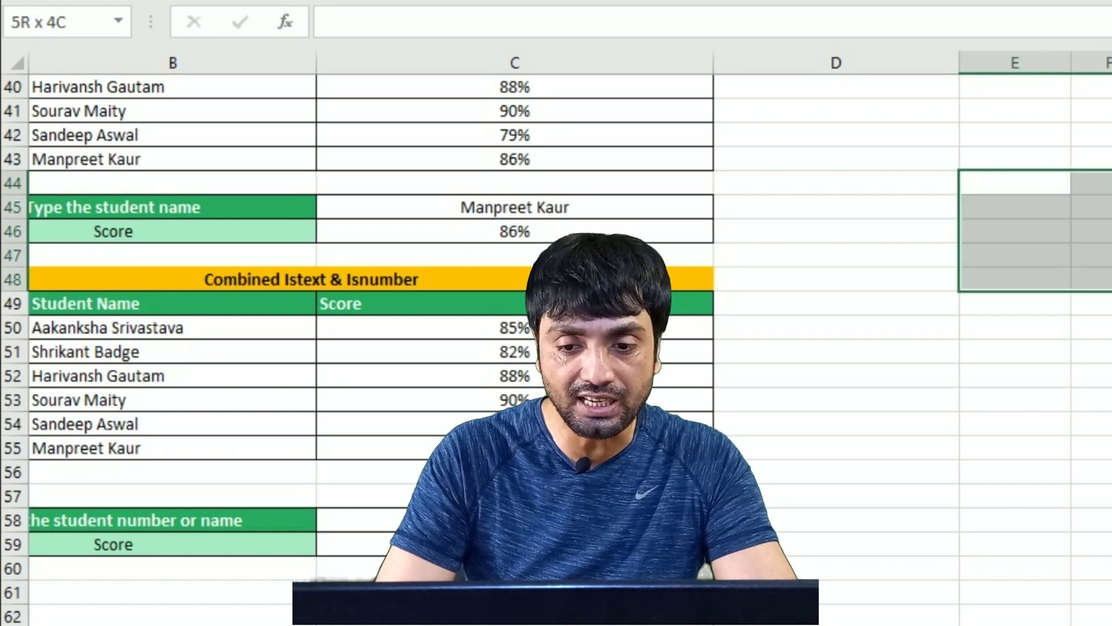